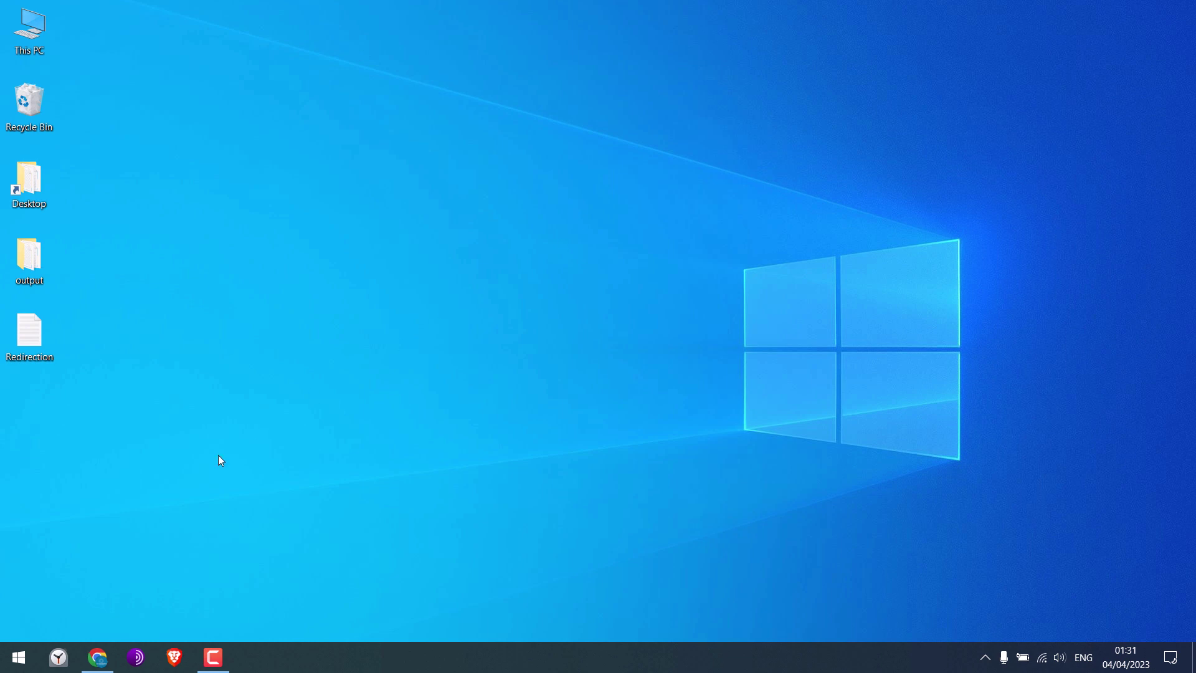
Load the demo site's /demo/test-page/ and the letslearnwordpress.com homepage in new tabs
click(98, 656)
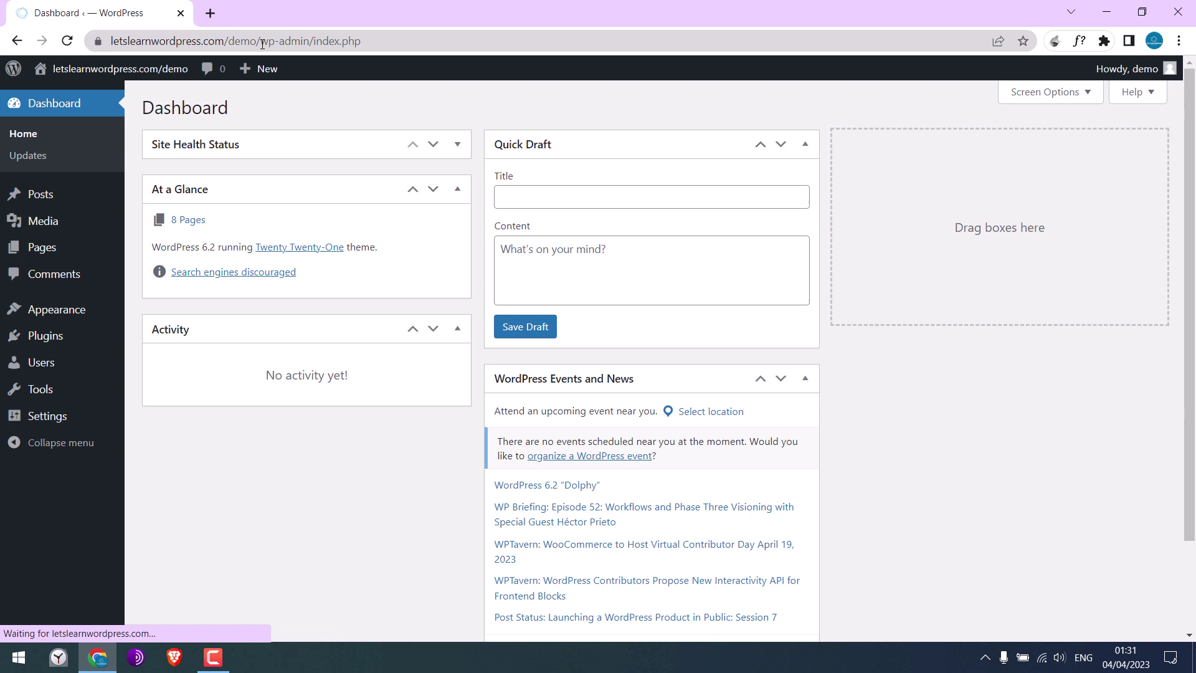
drag(263, 44, 112, 42)
key(ctrl+c)
key(ctrl+t)
key(ctrl+v)
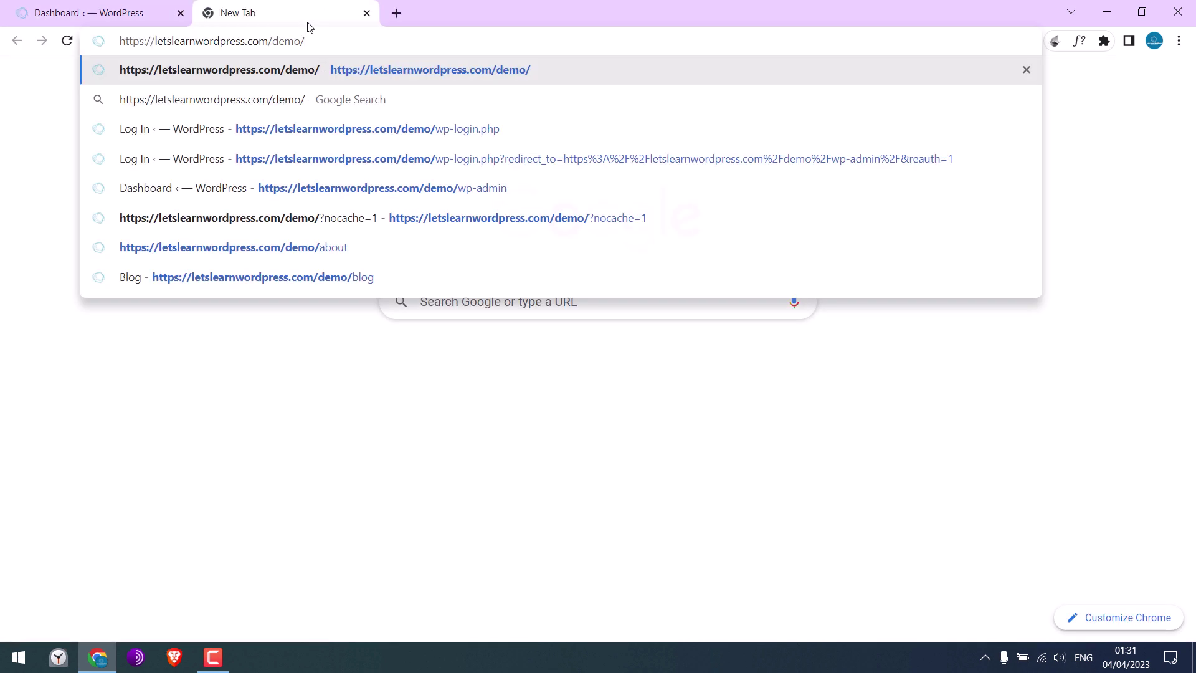
text(tes)
key(Return)
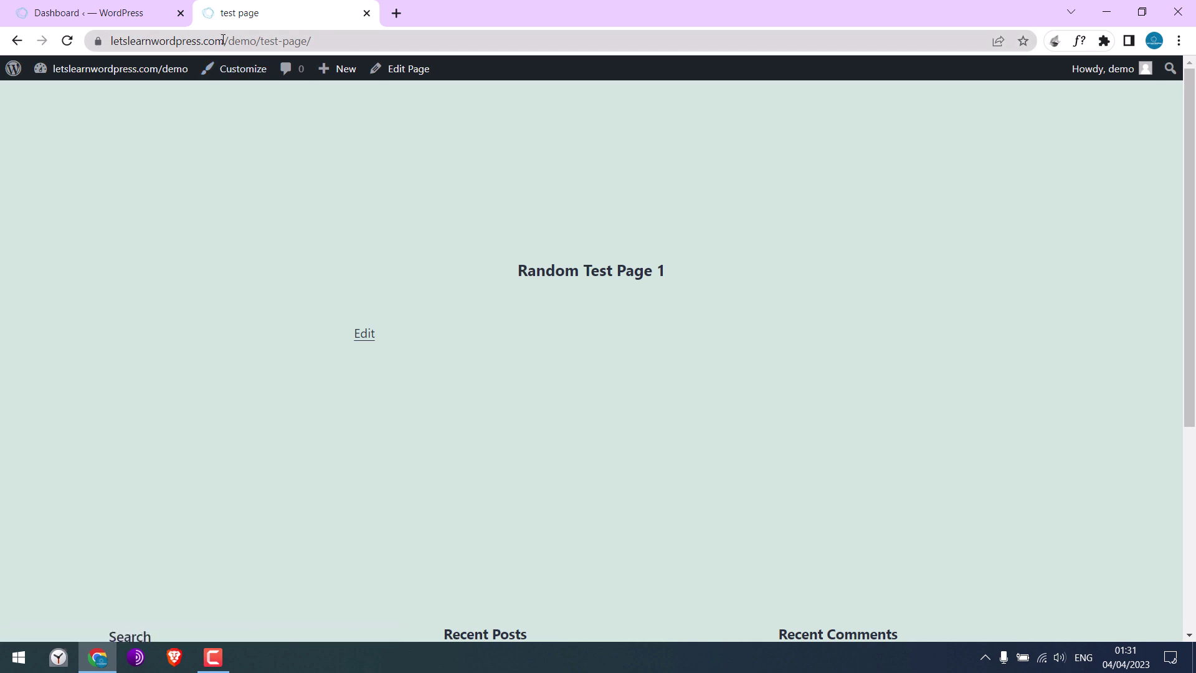
drag(225, 41, 147, 41)
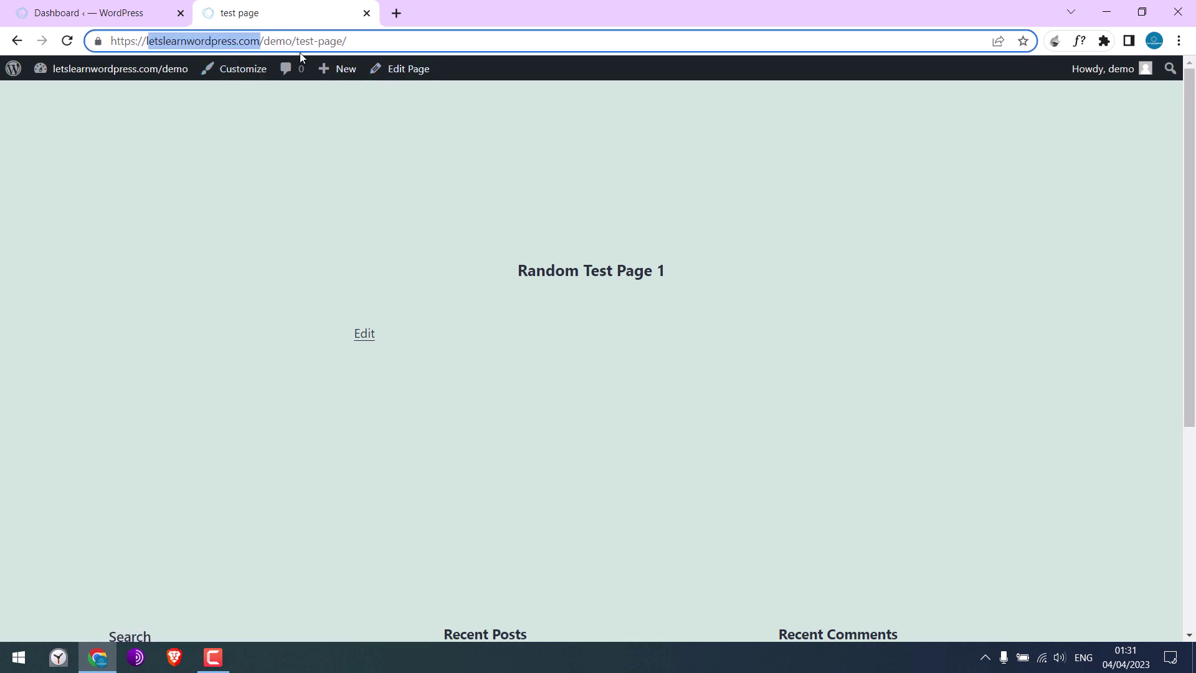
click(391, 20)
text(le)
key(Return)
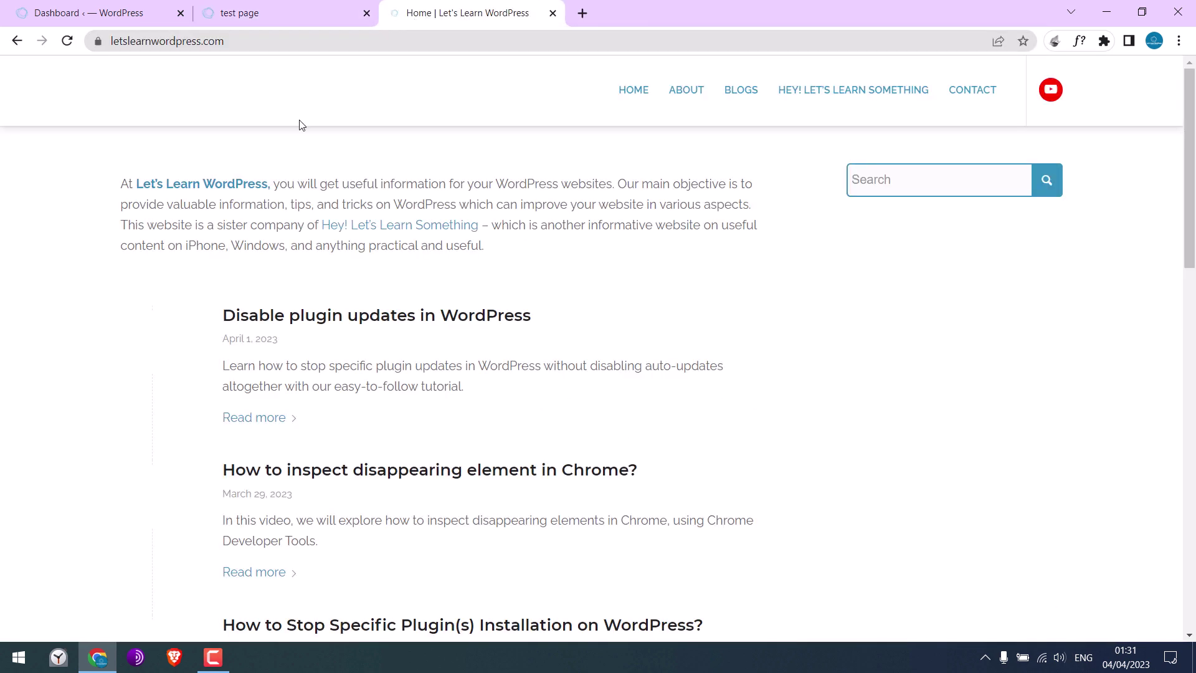
Load /demo/blog/ in a new tab and the BLOGS link in another tab moved to the end
click(280, 14)
key(ctrl+a)
key(ctrl+c)
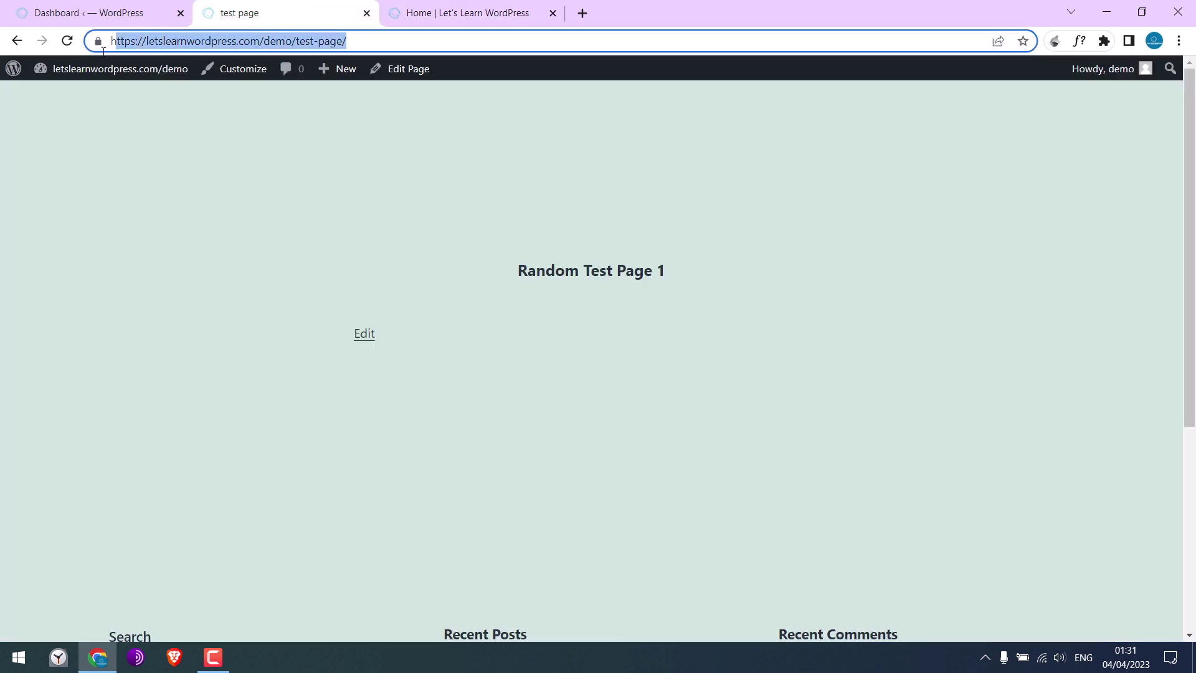
click(583, 13)
key(ctrl+v)
drag(305, 41, 357, 41)
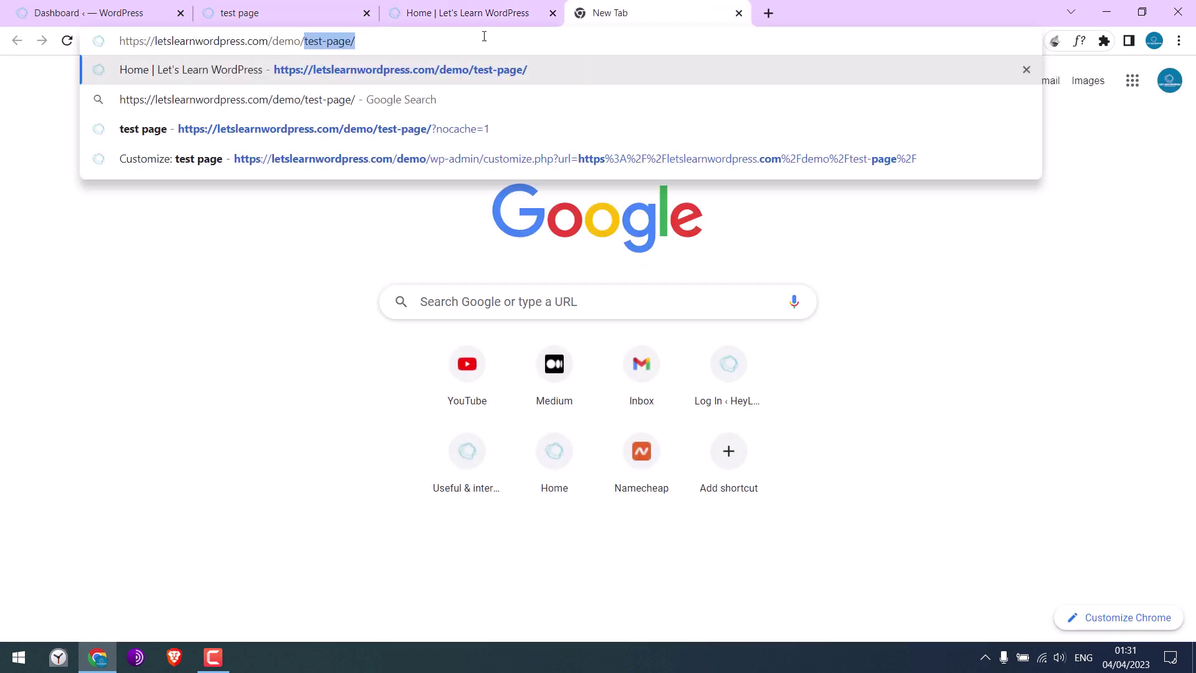
text(blog)
key(Return)
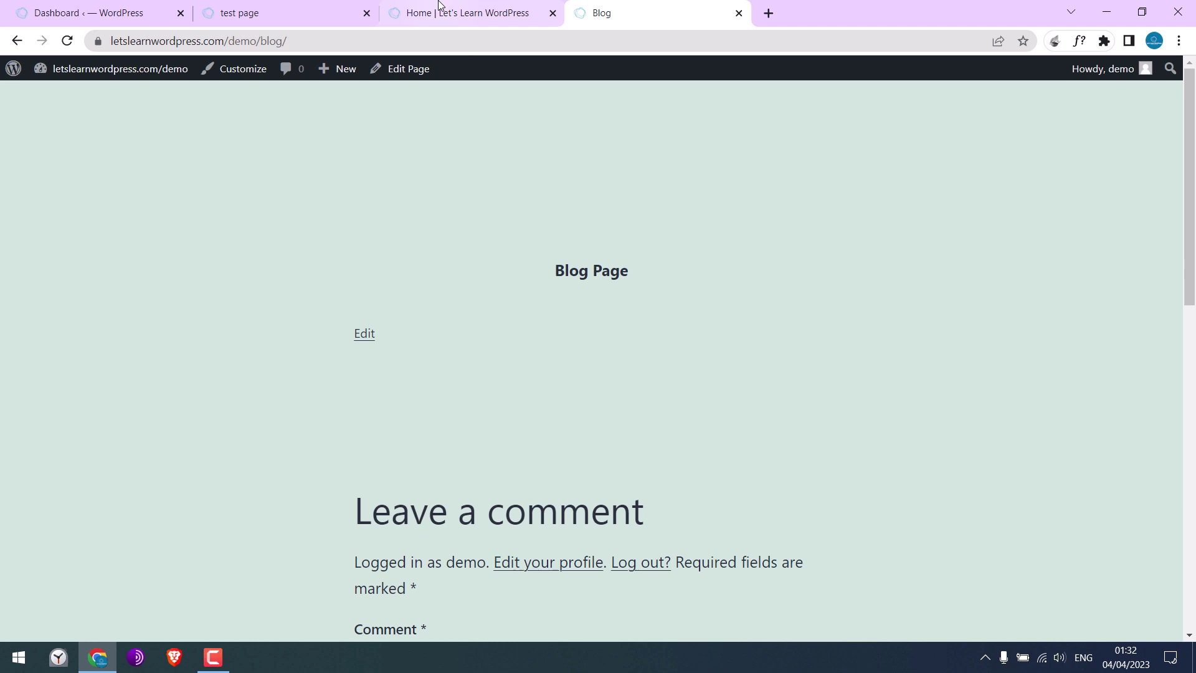
click(442, 10)
right_click(738, 97)
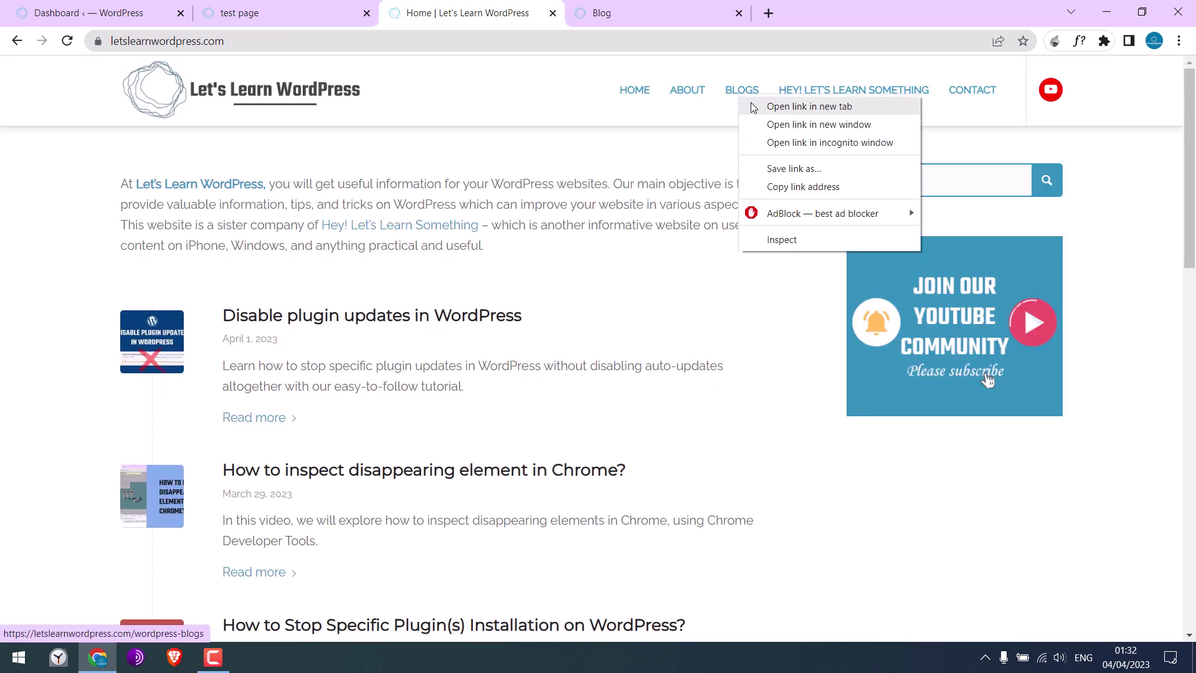
click(775, 105)
drag(653, 28, 804, 8)
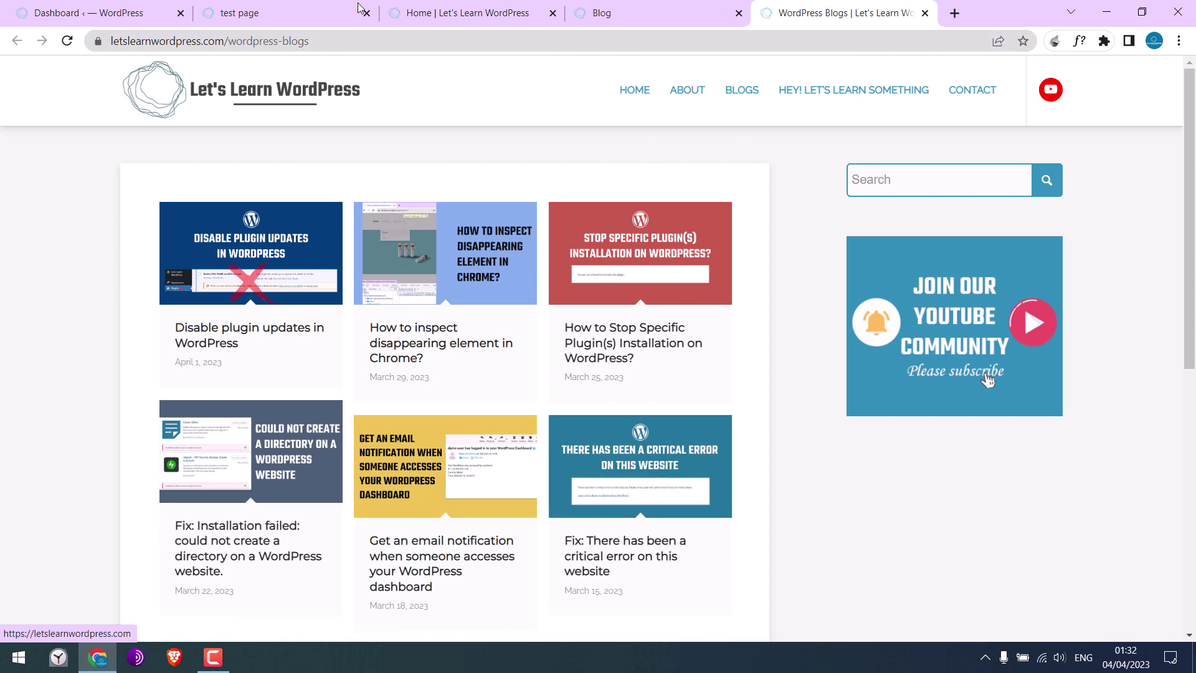
Review the tabs, load the nonexistent /demo/256222 page, and minimise the browser
click(295, 6)
click(298, 42)
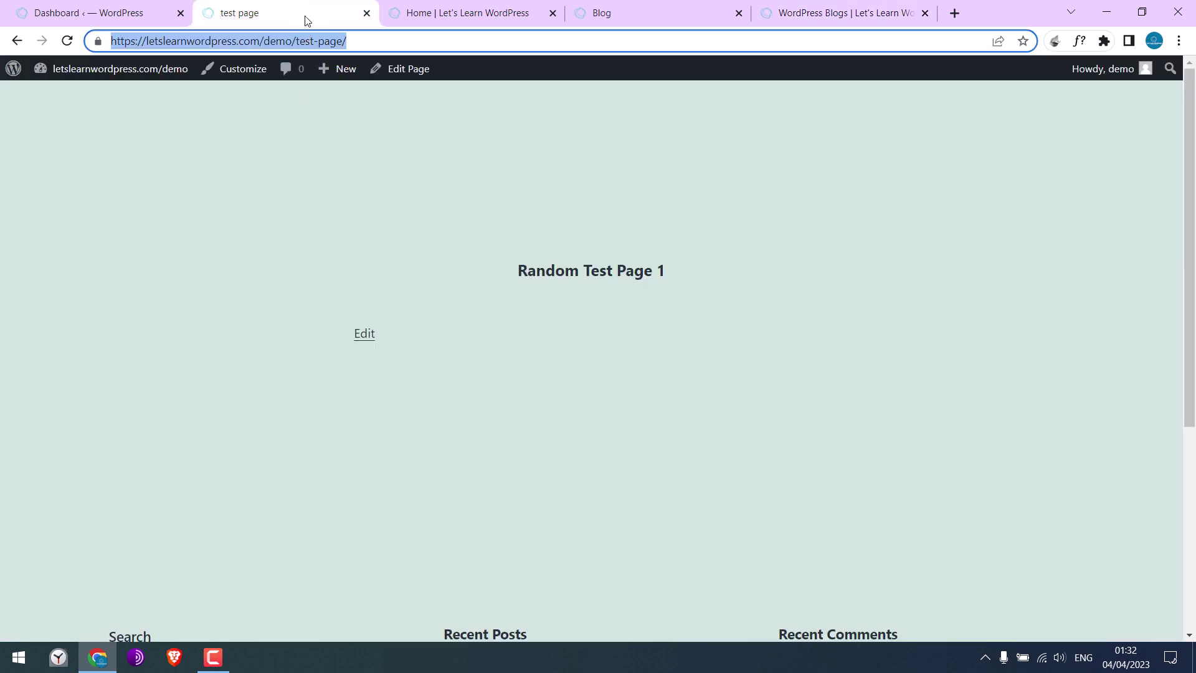
click(448, 13)
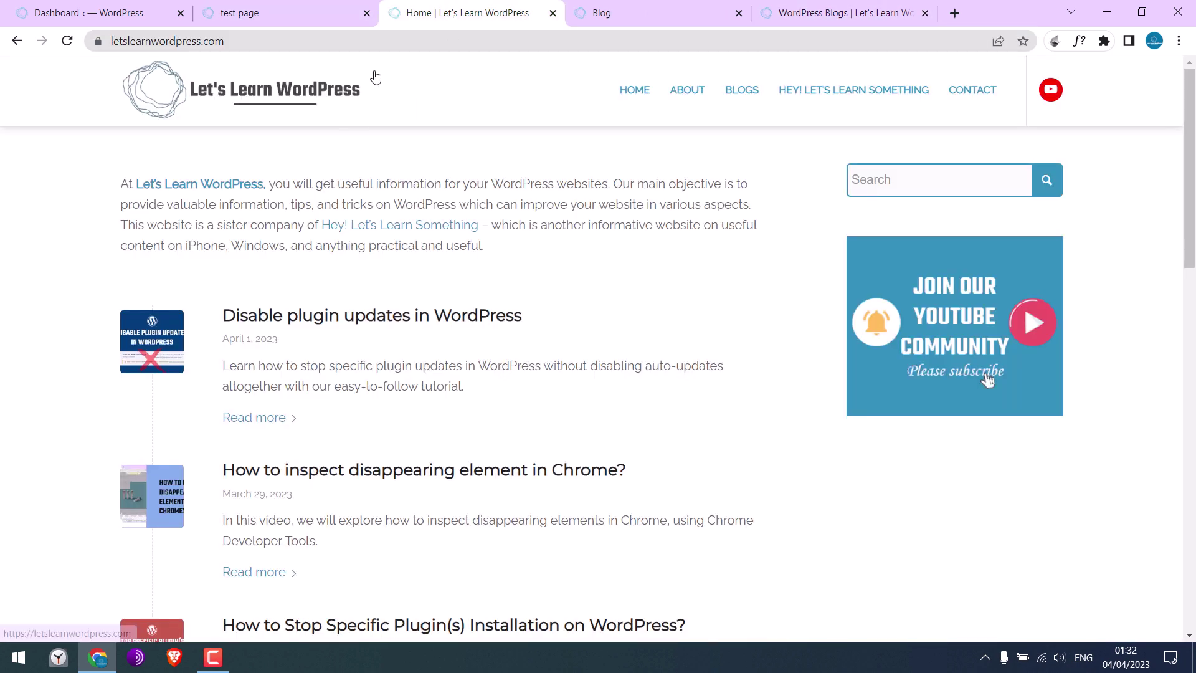
key(ctrl+Tab)
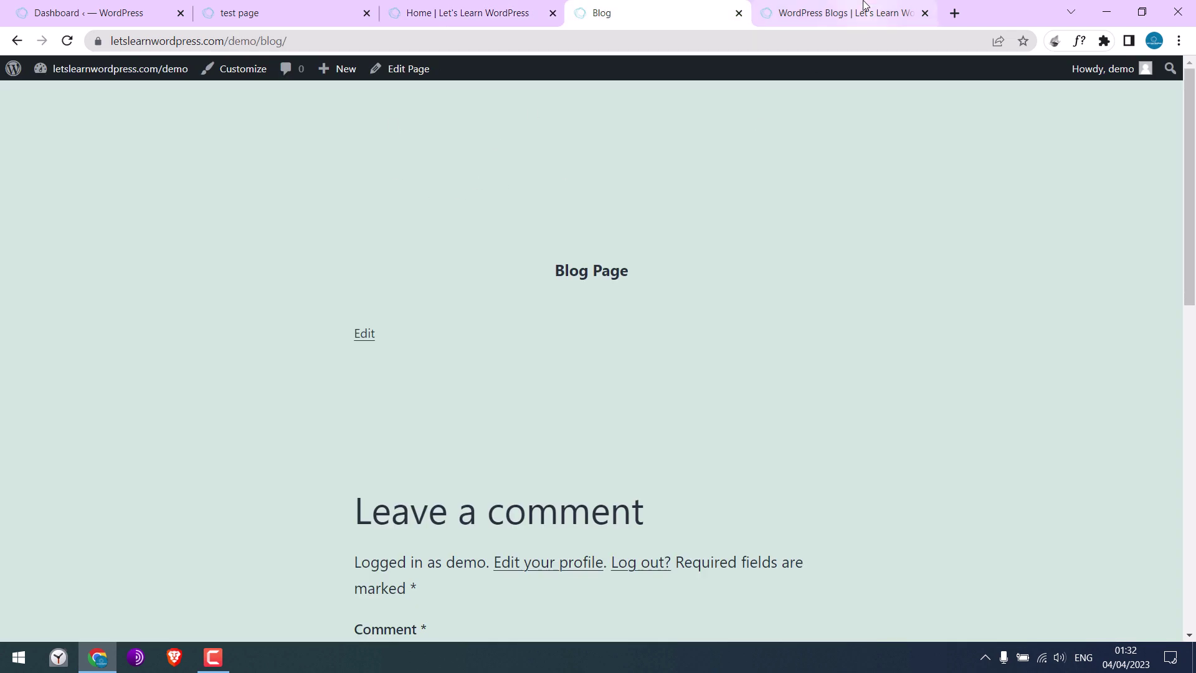
click(860, 13)
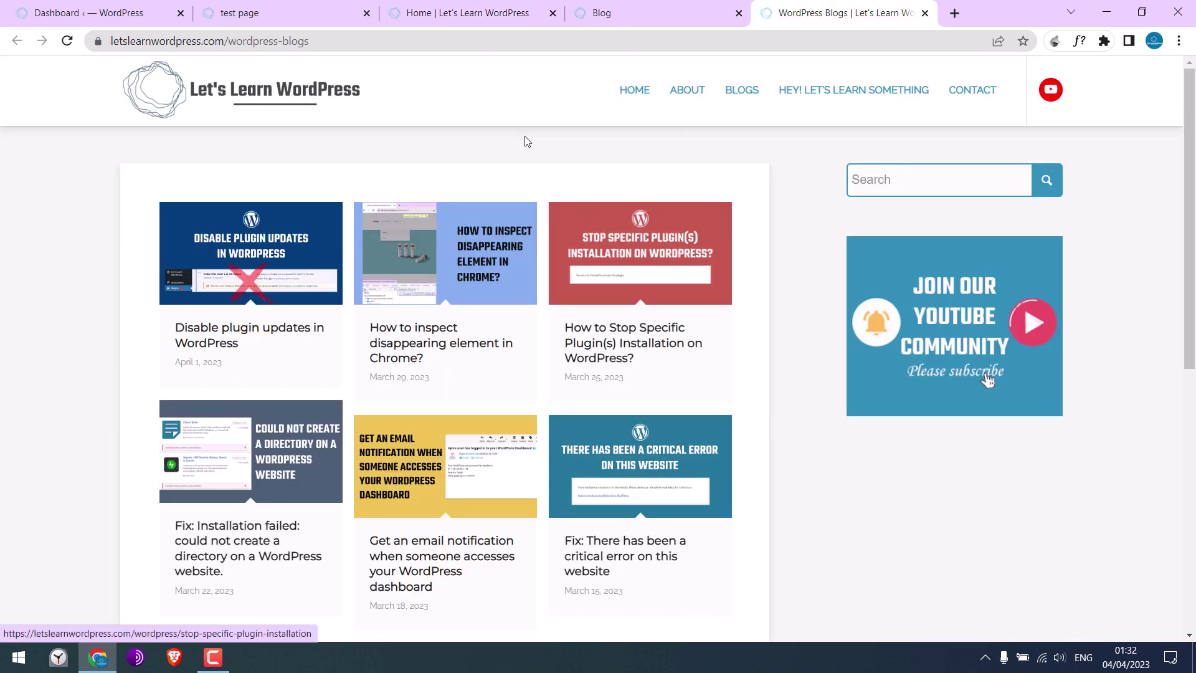
click(307, 17)
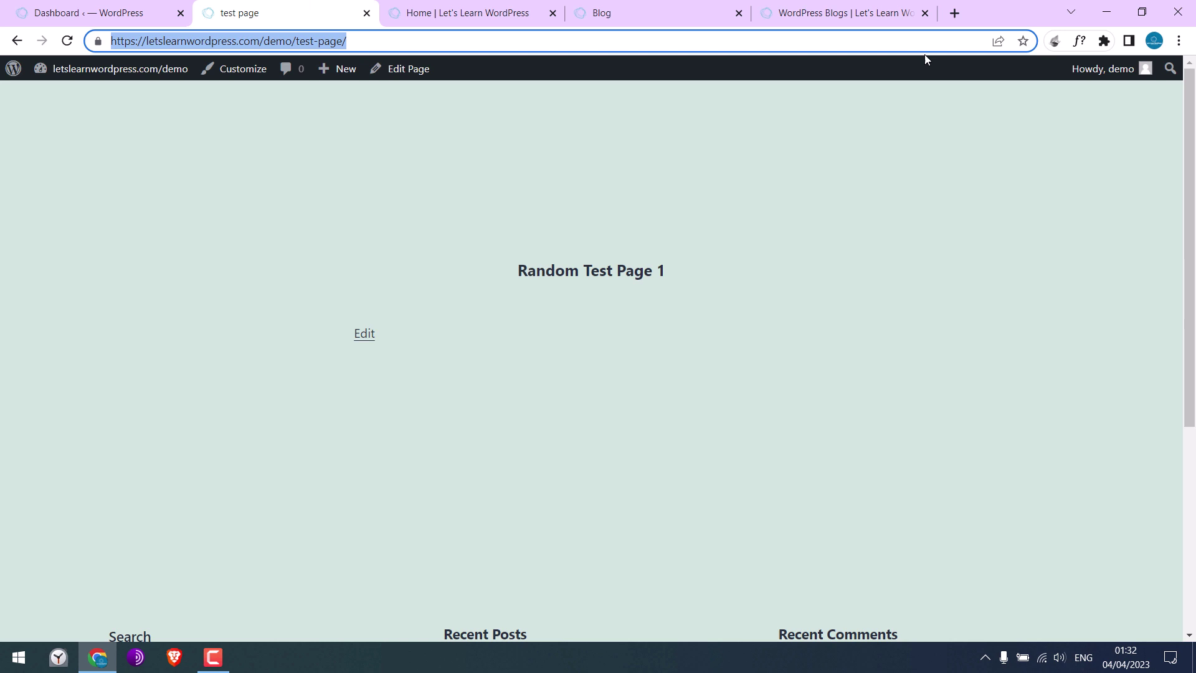
click(955, 13)
key(ctrl+v)
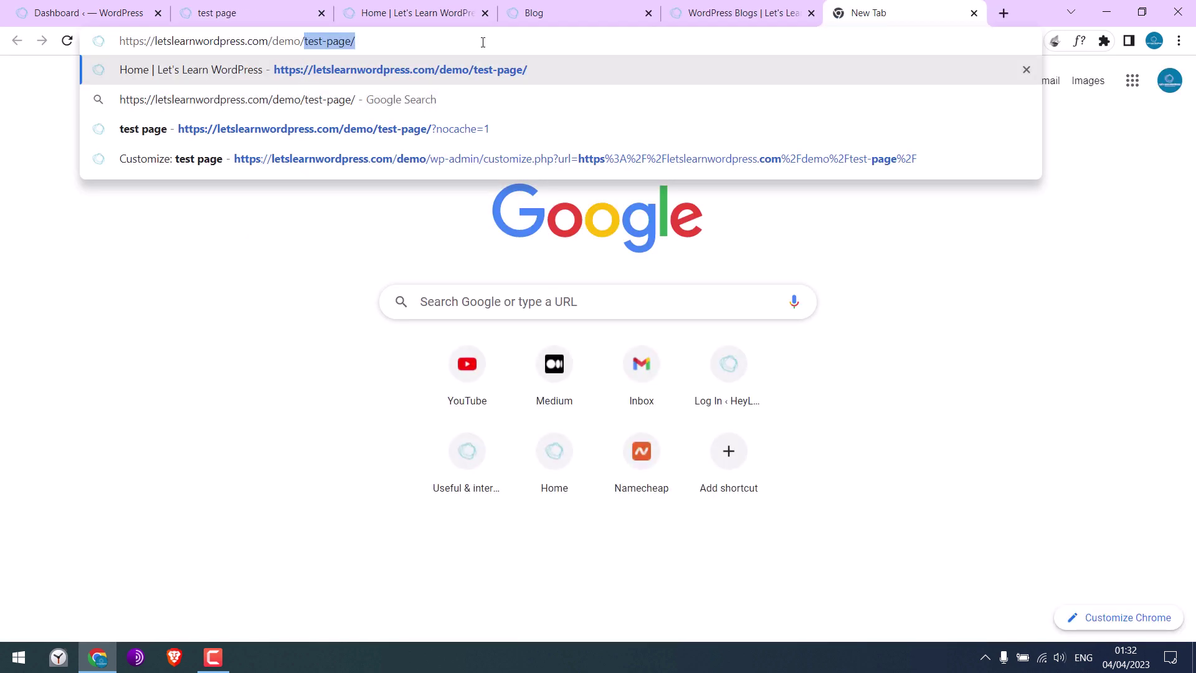
text(256222)
key(Return)
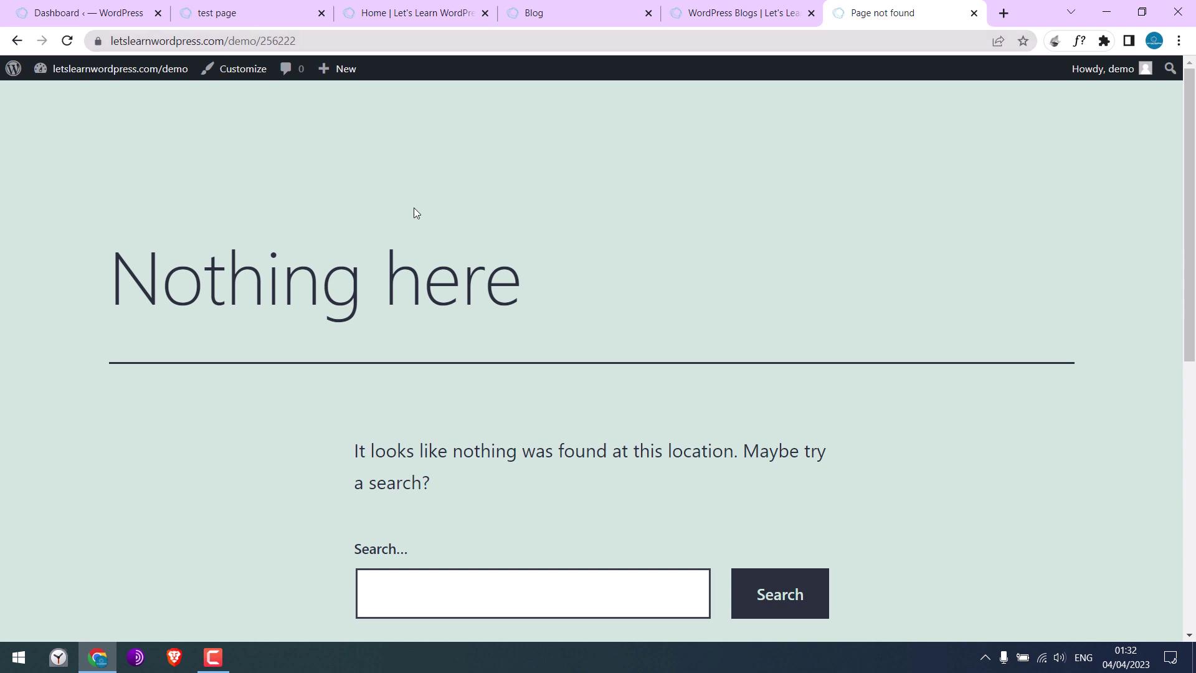
click(1106, 13)
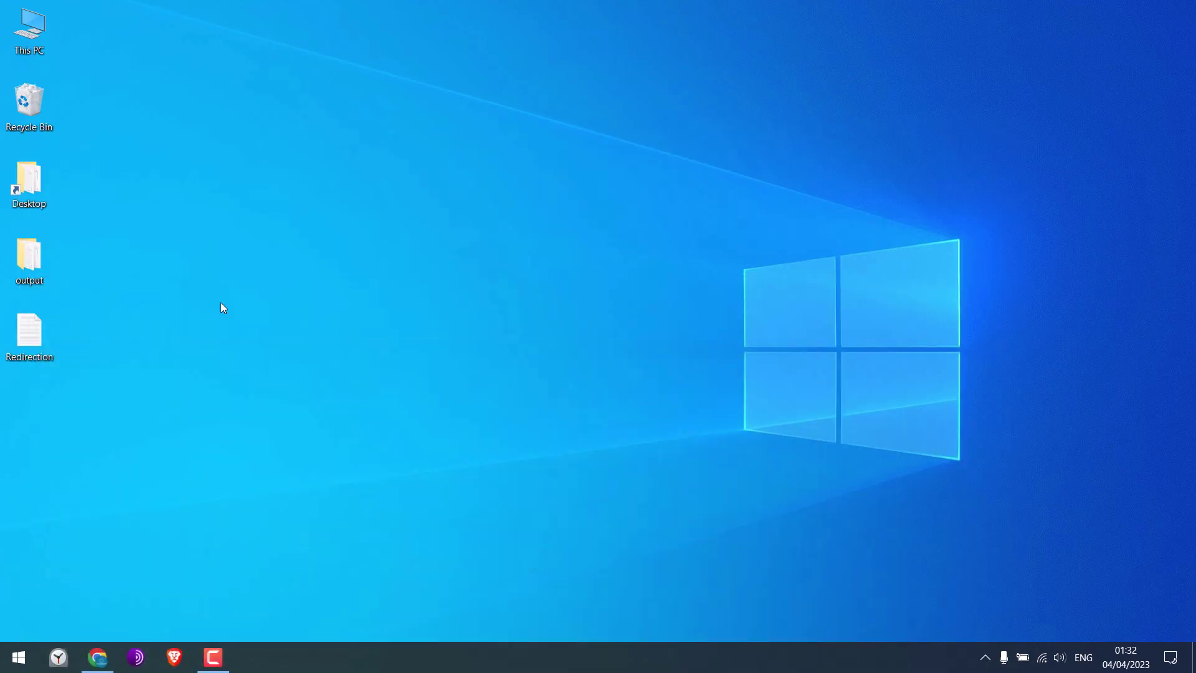
Open the Redirection snippet and set the first source URL to the demo test page address
drag(511, 214, 505, 208)
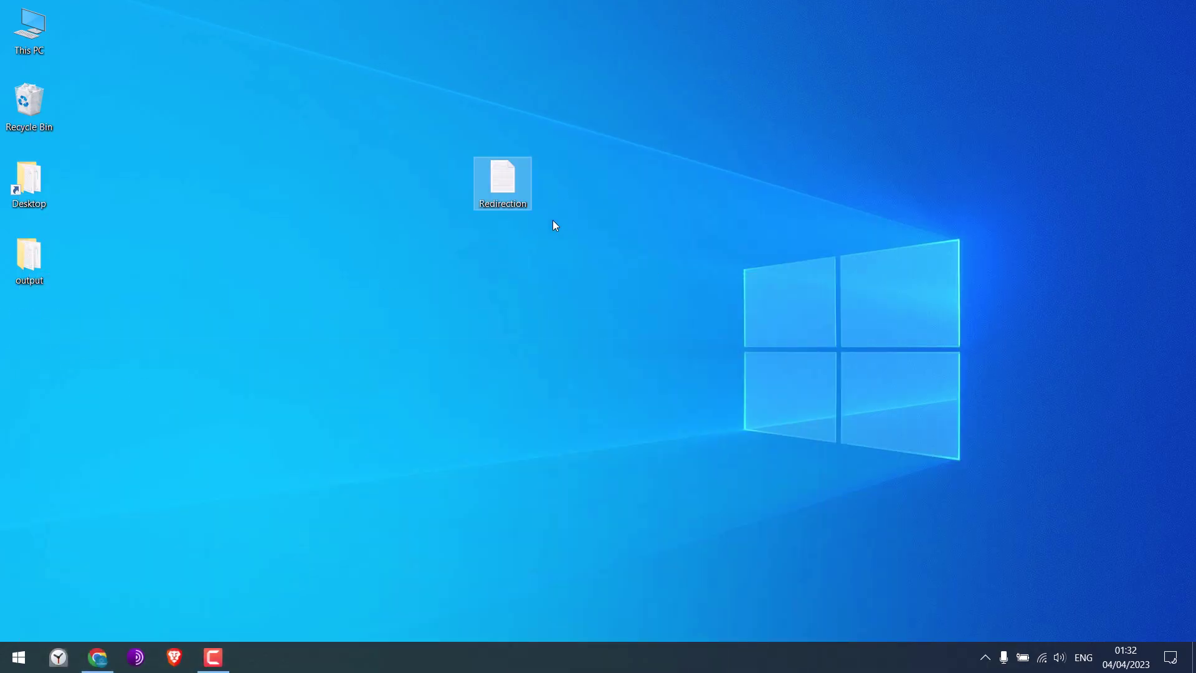
double_click(511, 190)
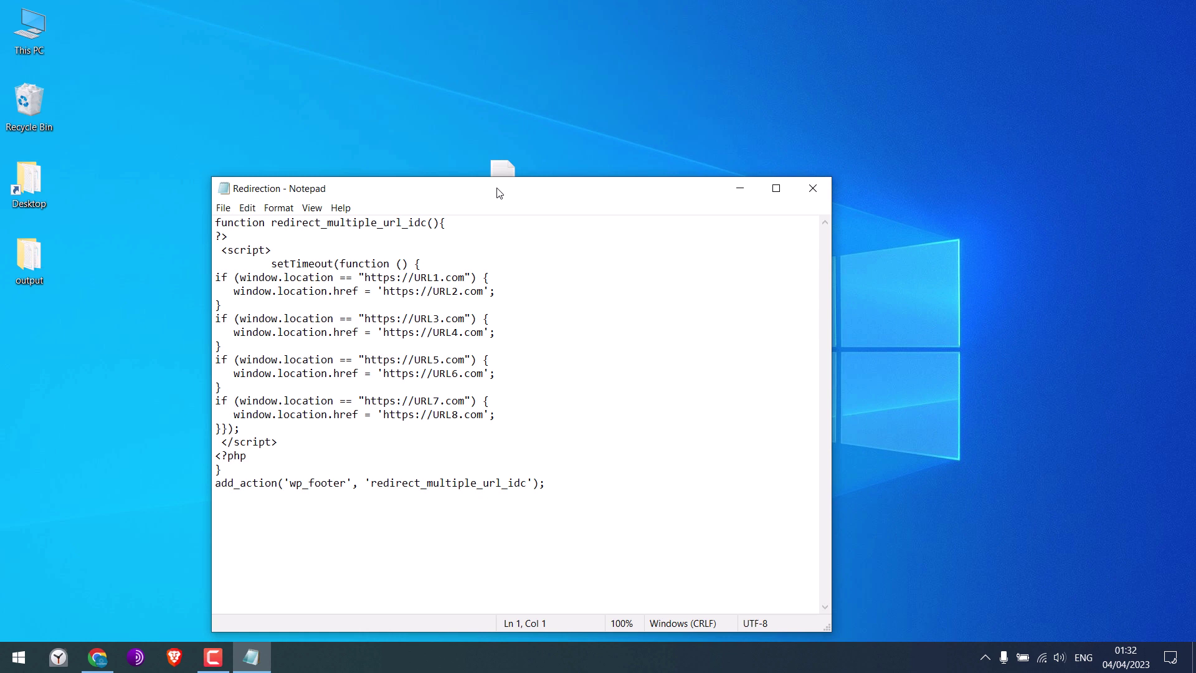
double_click(496, 189)
drag(152, 95, 253, 96)
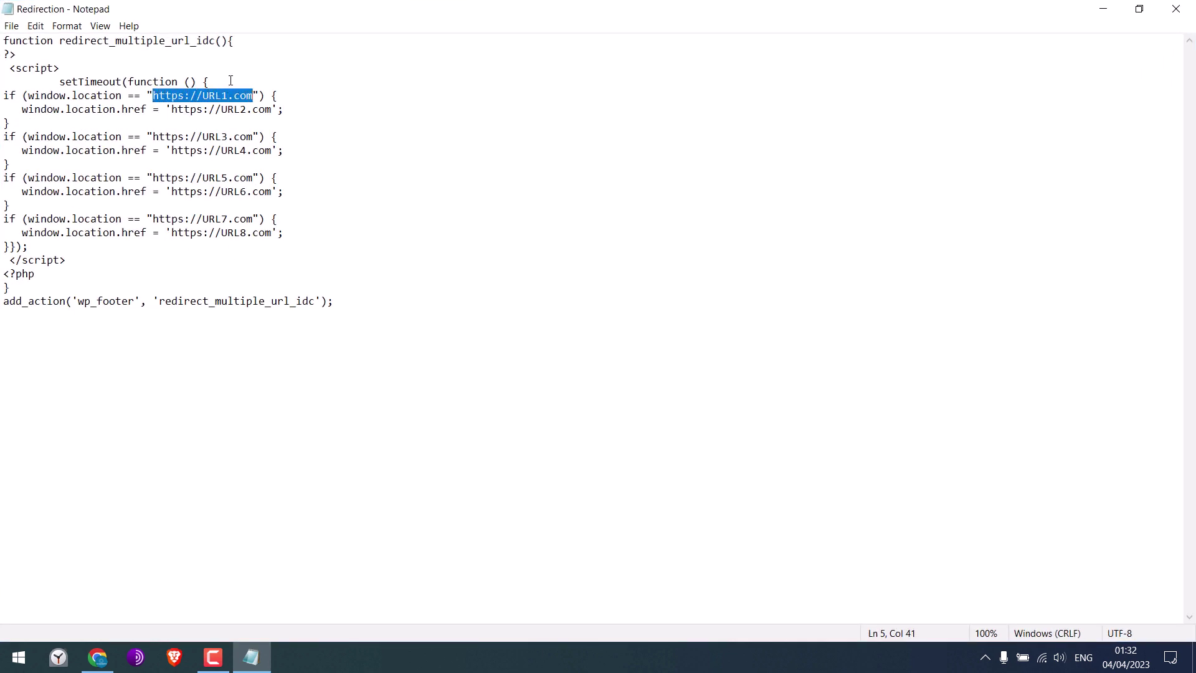
click(98, 657)
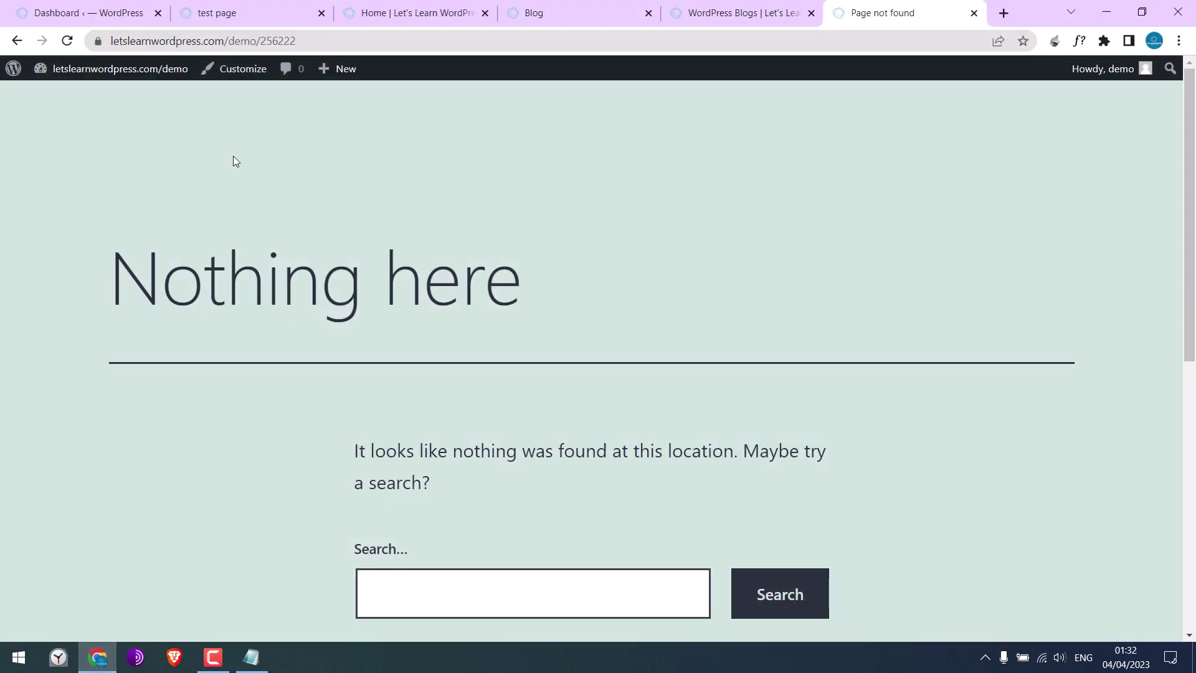
click(233, 13)
click(268, 42)
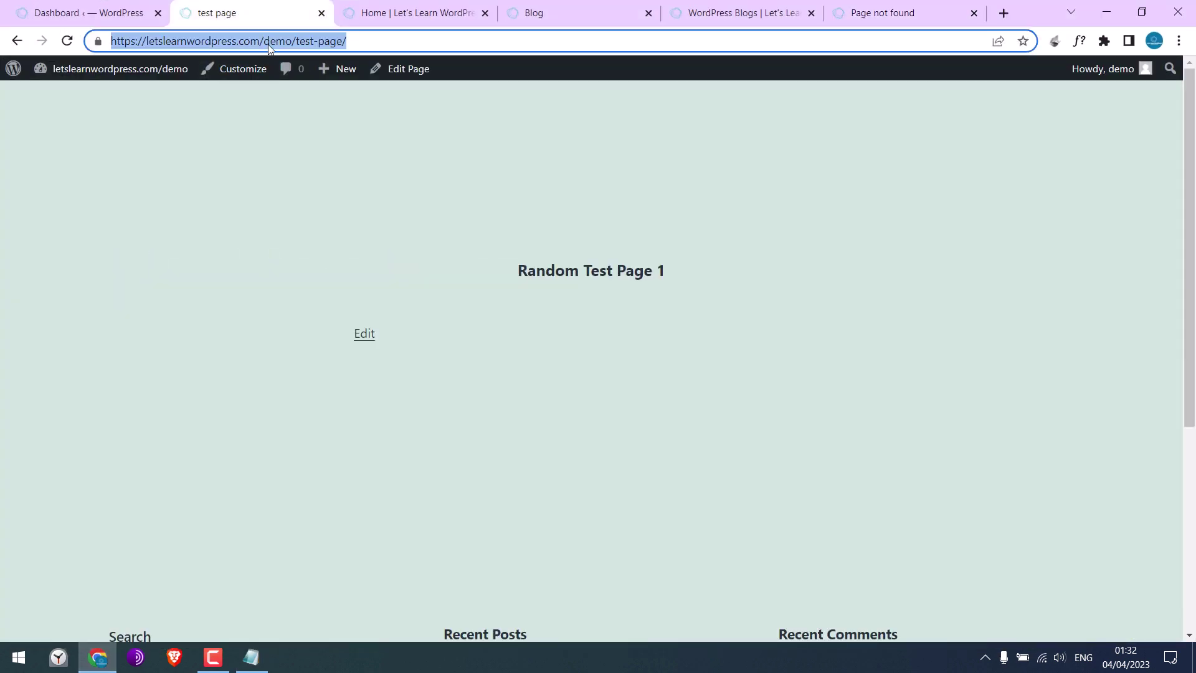
right_click(332, 40)
click(375, 124)
click(251, 657)
drag(147, 95, 272, 95)
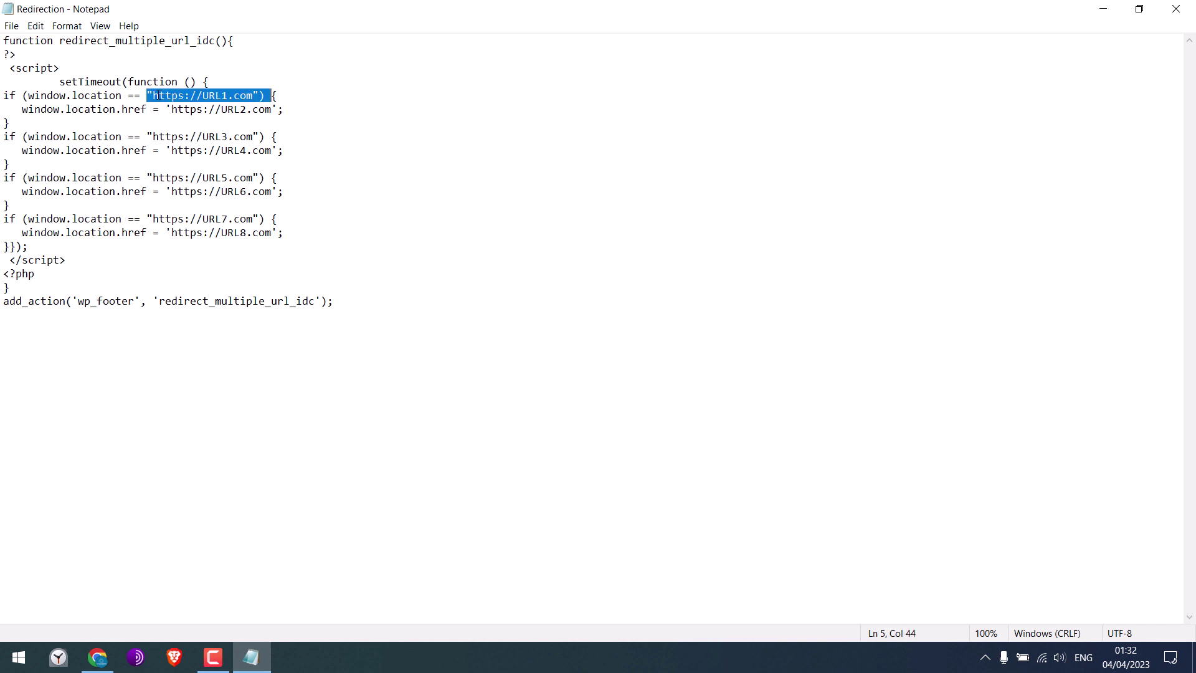
drag(152, 95, 259, 96)
key(ctrl+v)
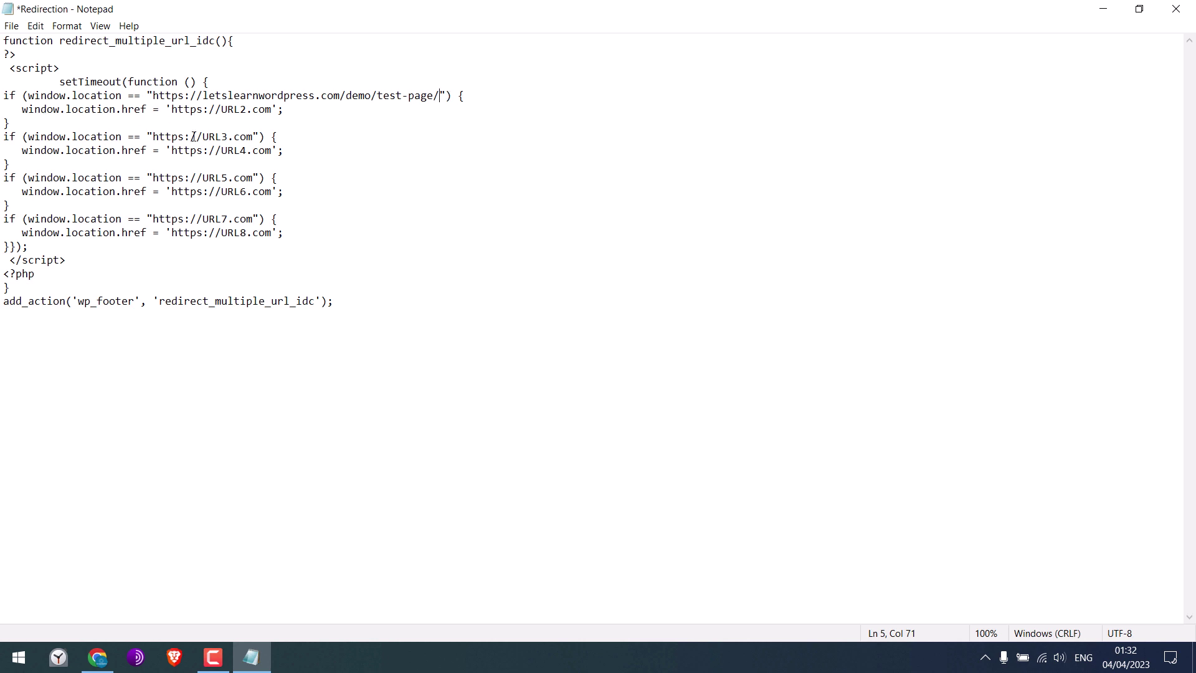
Set the first destination URL to the letslearnwordpress.com homepage address
click(97, 657)
click(416, 12)
click(280, 40)
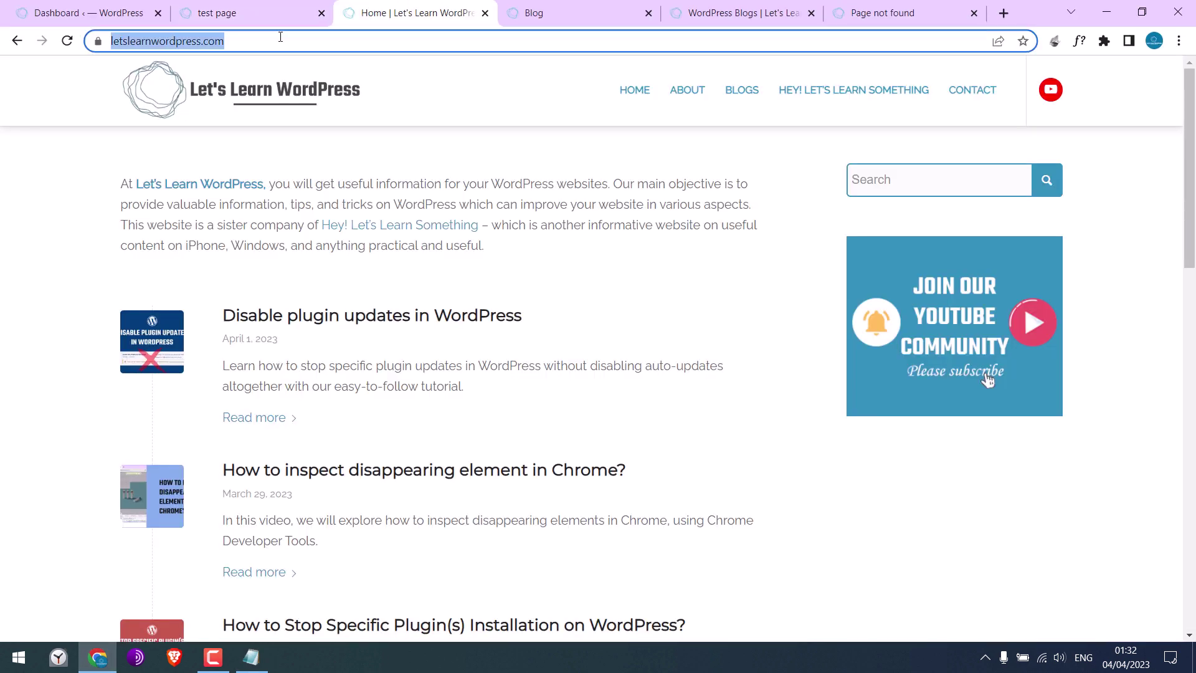
click(483, 13)
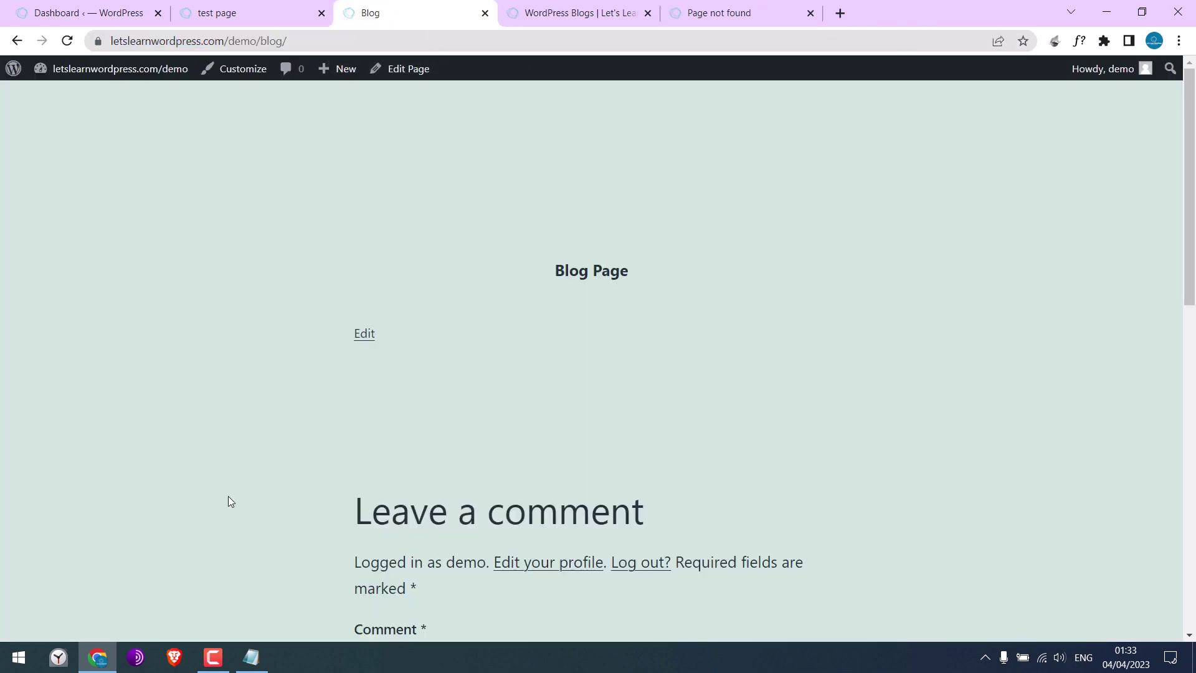
click(250, 657)
drag(171, 108, 275, 109)
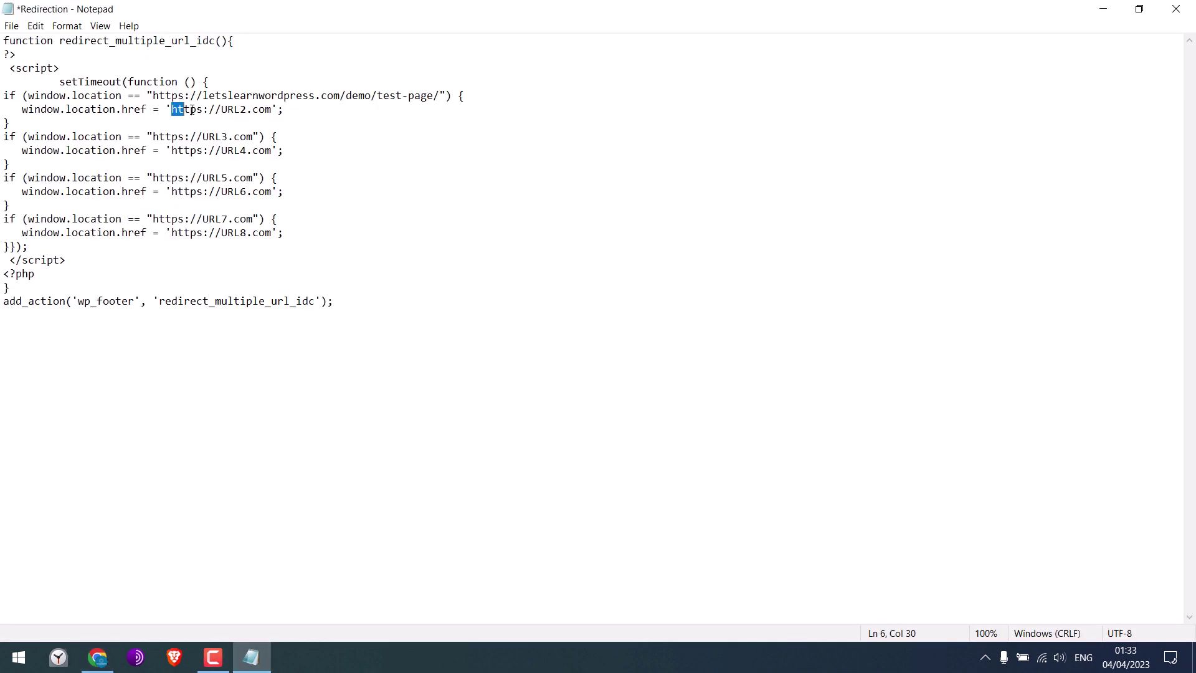
key(ctrl+v)
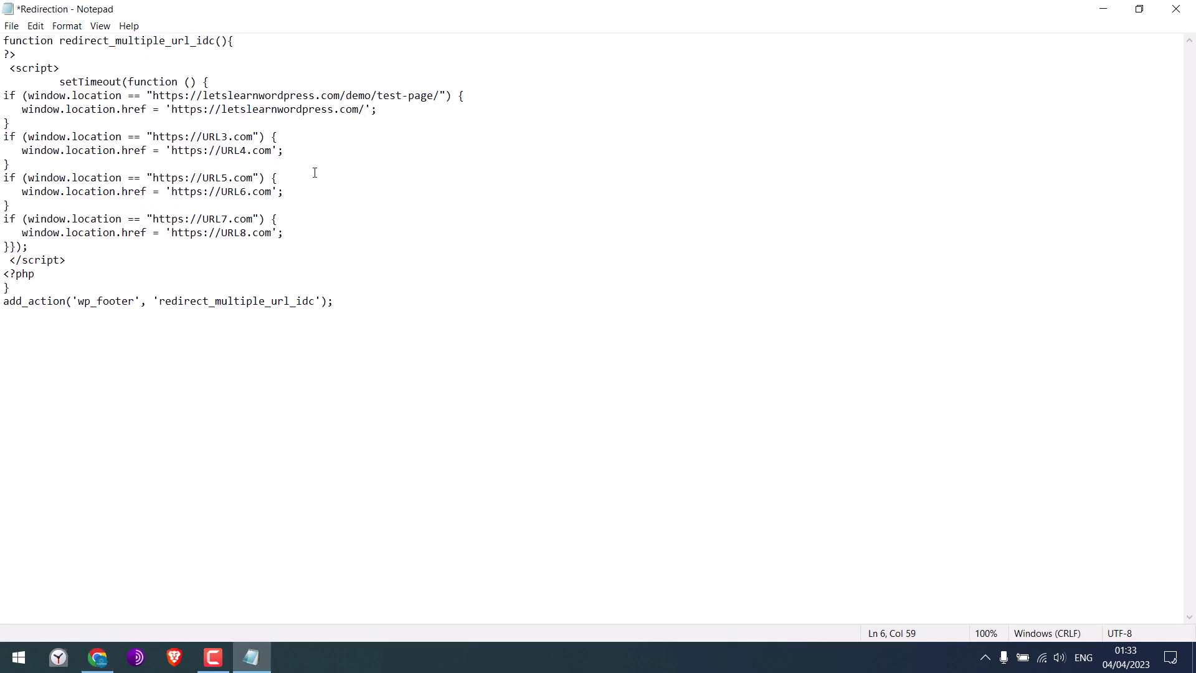
Set the second rule to redirect the demo Blog page to the WordPress Blogs listing address
click(98, 657)
click(151, 40)
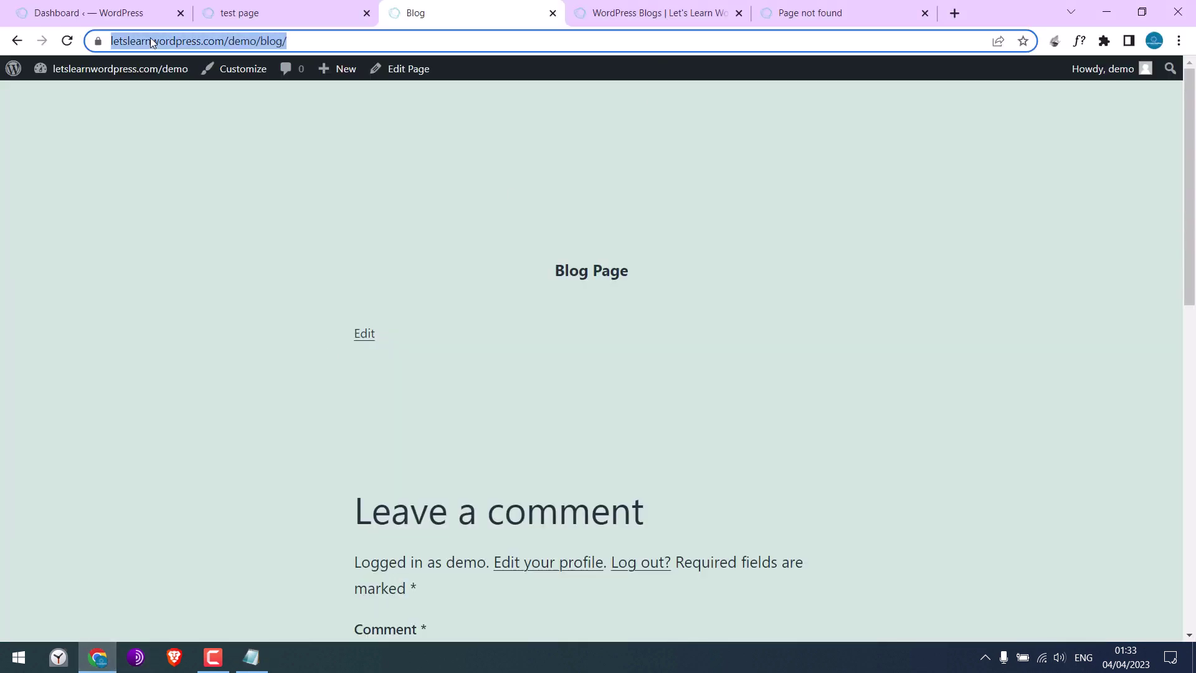
click(251, 657)
drag(152, 137, 255, 137)
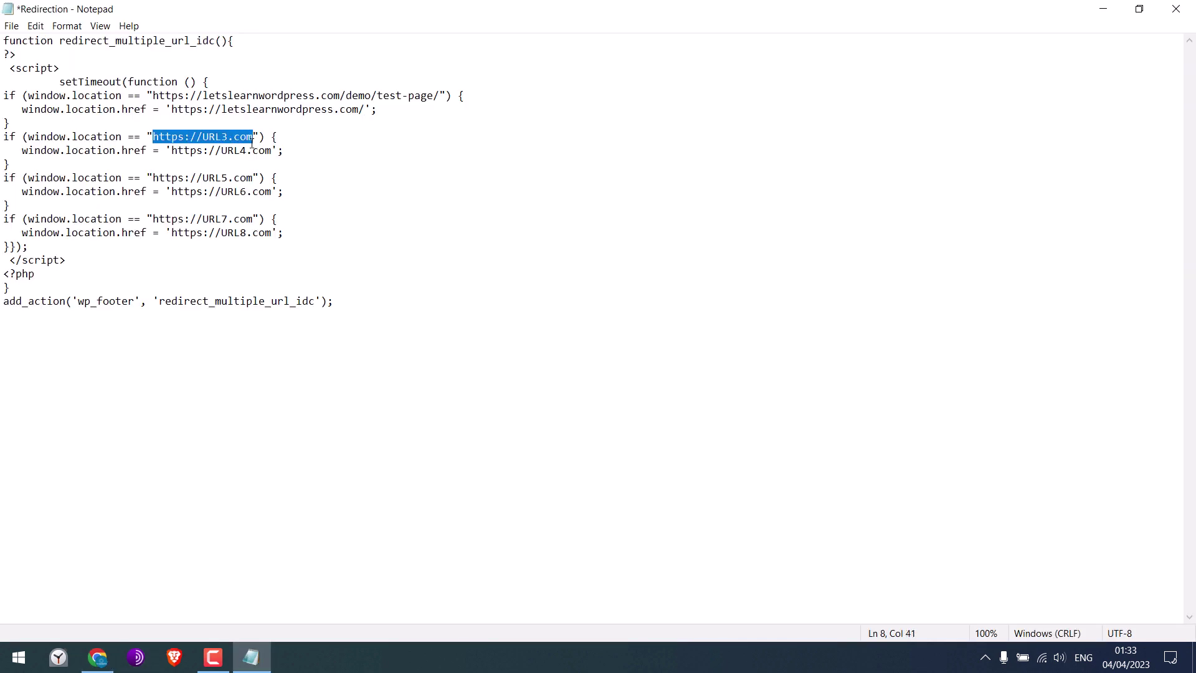
key(ctrl+v)
click(103, 655)
click(654, 13)
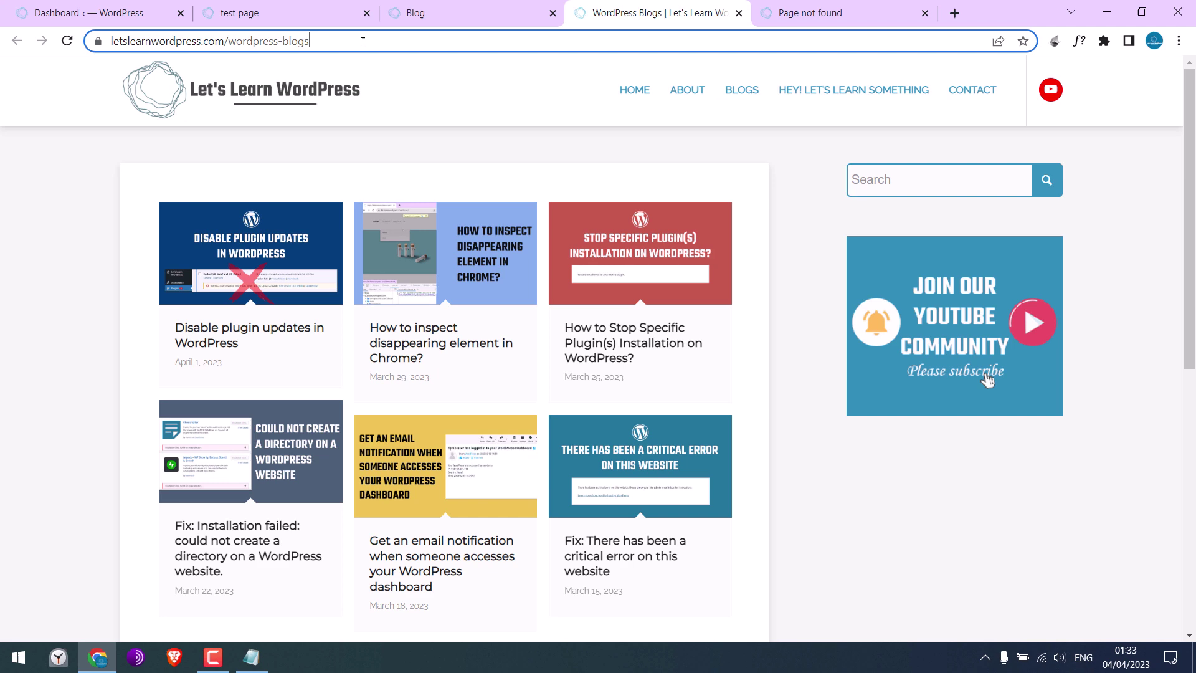
click(738, 12)
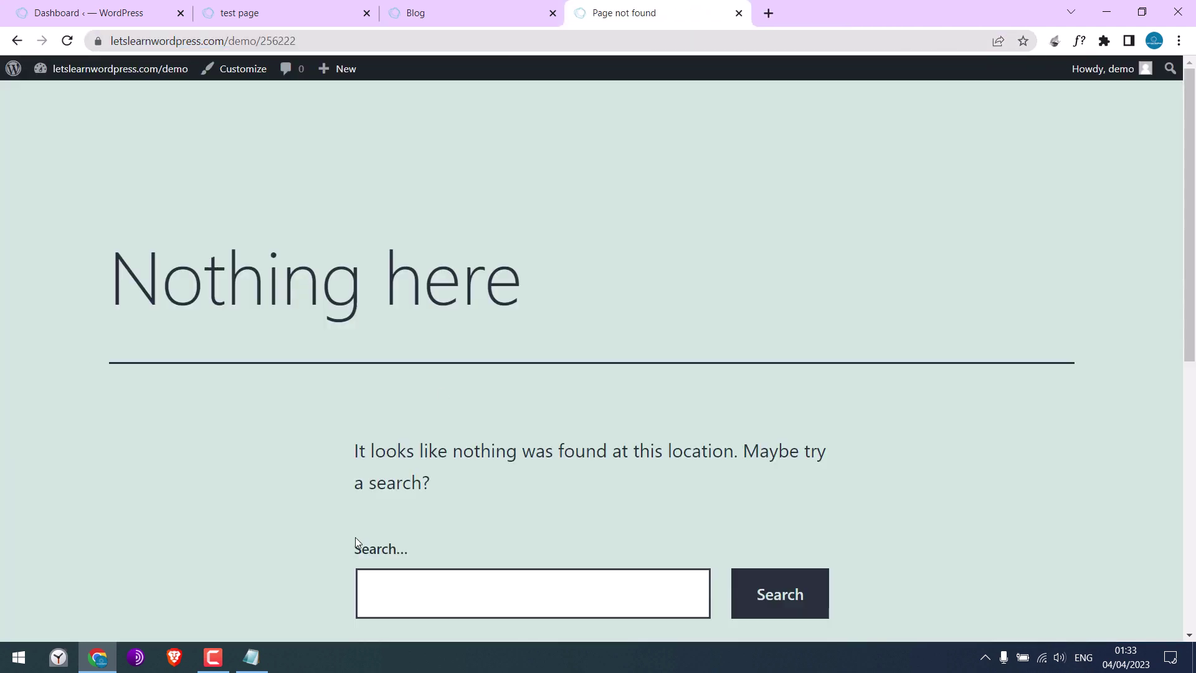
key(alt+Tab)
drag(172, 151, 271, 150)
key(ctrl+v)
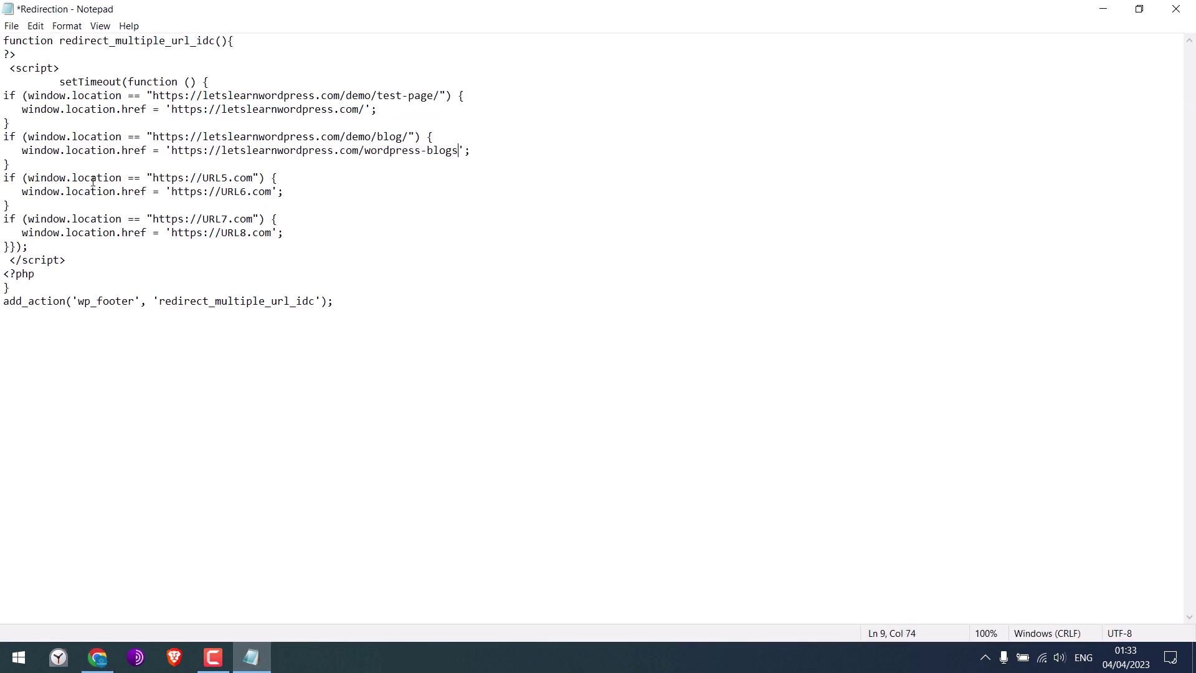
Set the third rule to redirect the demo/256222 address to the demo site's base address
click(98, 658)
click(353, 42)
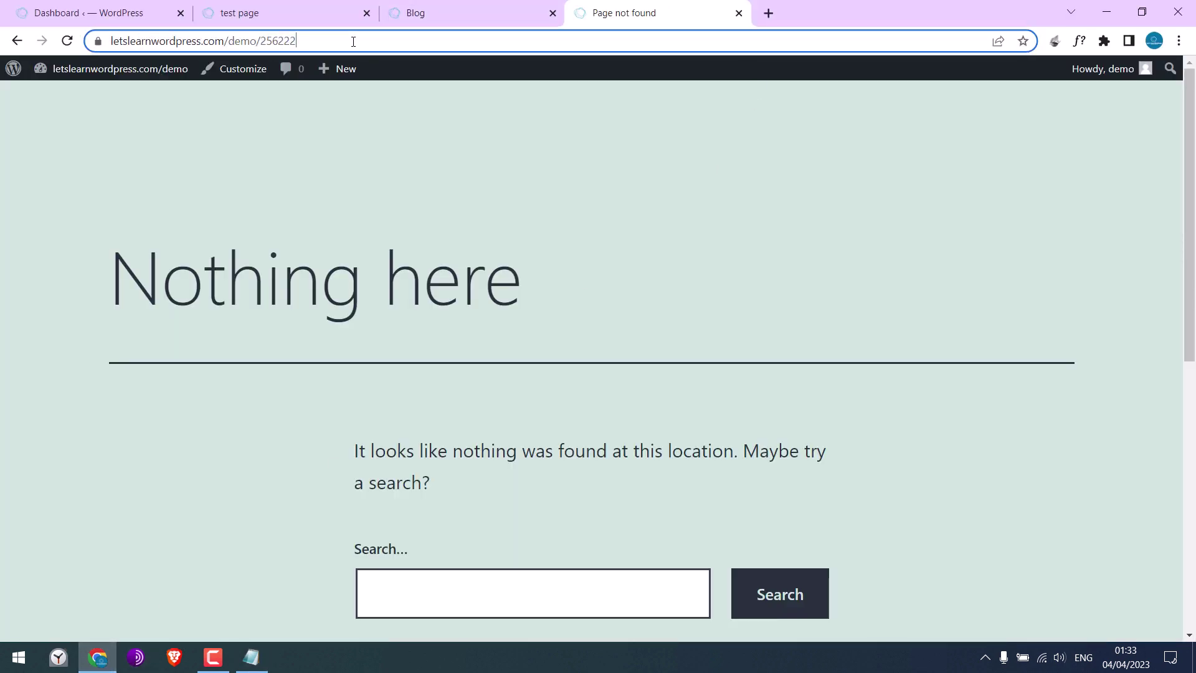
key(ctrl+a)
click(250, 658)
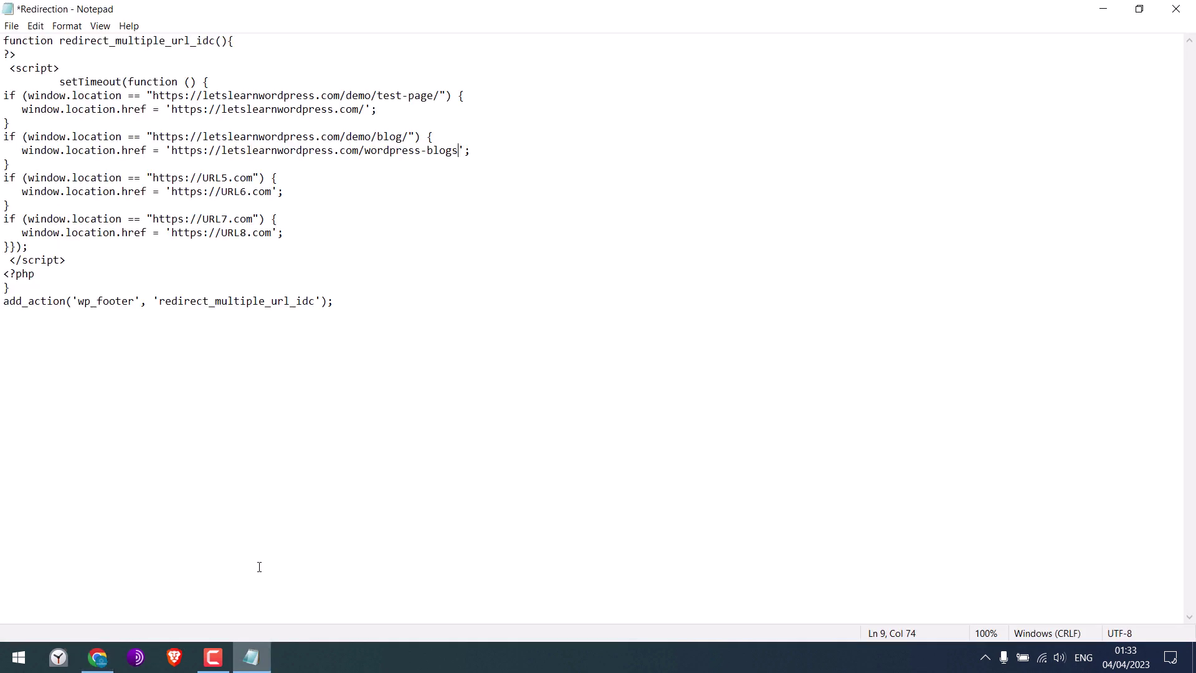
mouse_move(155, 178)
mouse_down()
mouse_move(10, 178)
mouse_move(254, 177)
mouse_up()
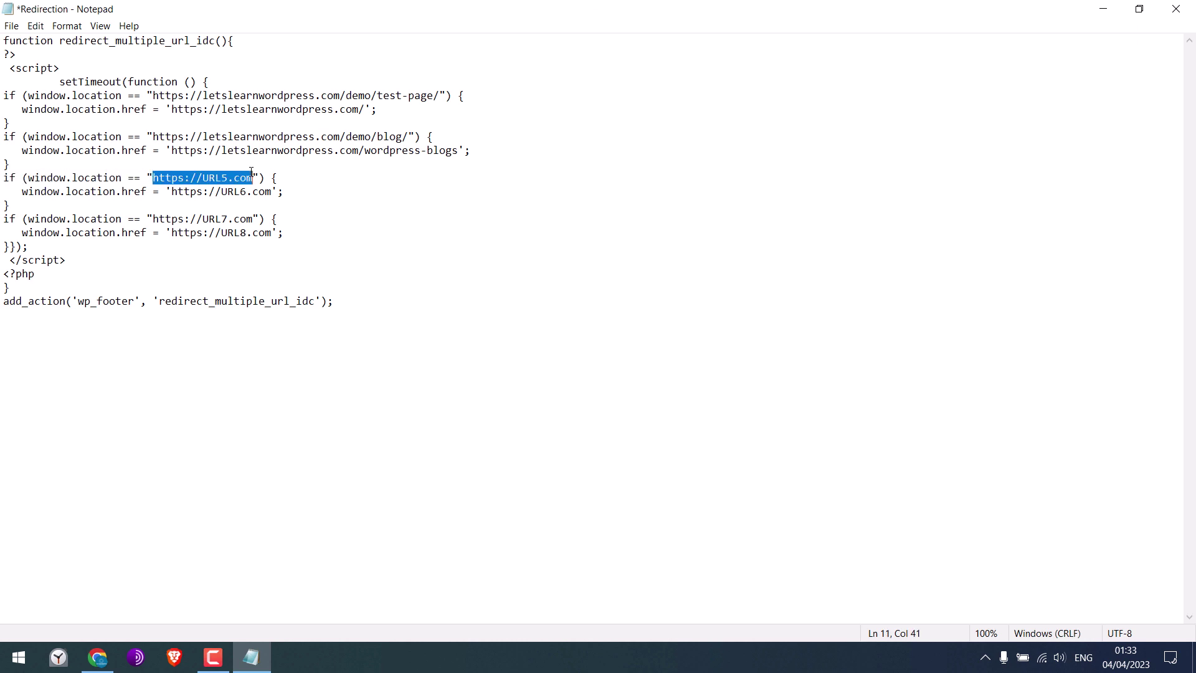
text(https://letslearnwordpress.com/demo/256222)
drag(172, 150, 361, 152)
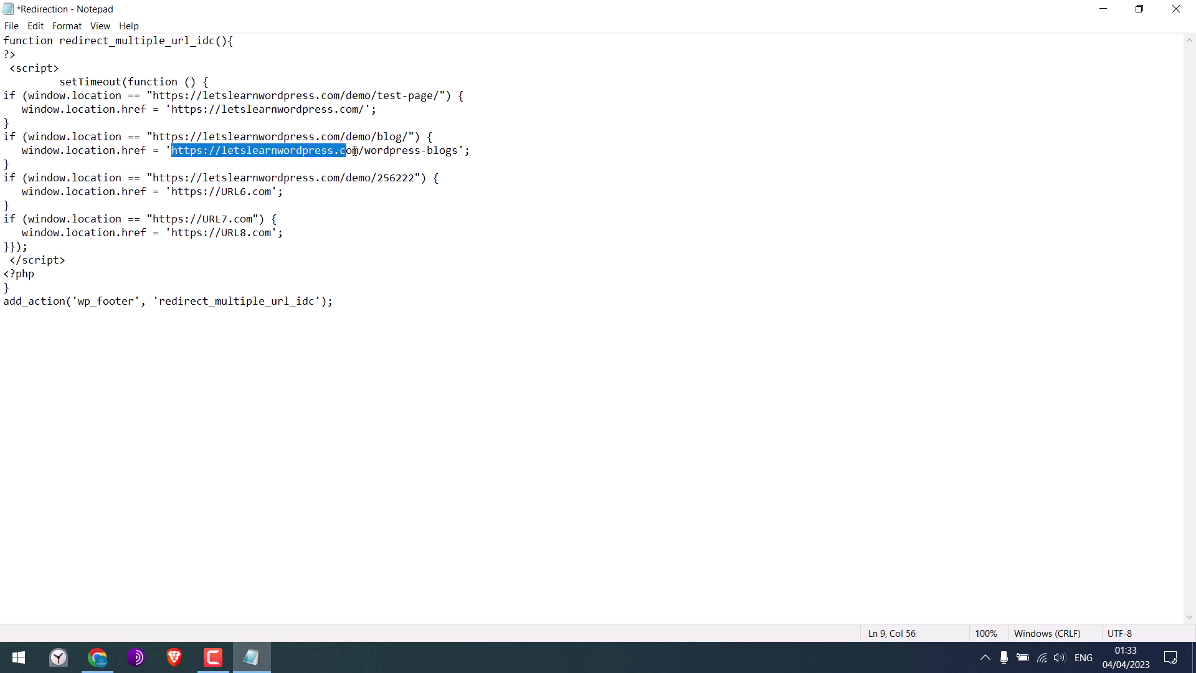
key(ctrl+c)
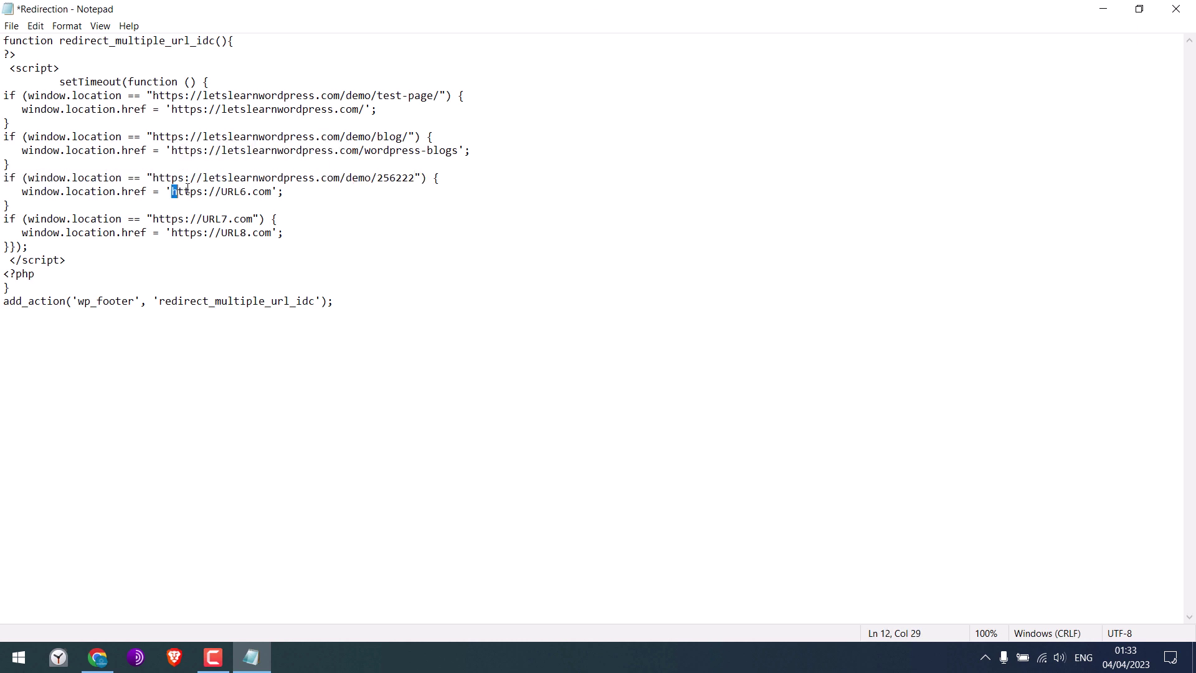
drag(171, 190, 274, 191)
key(ctrl+v)
text(demo)
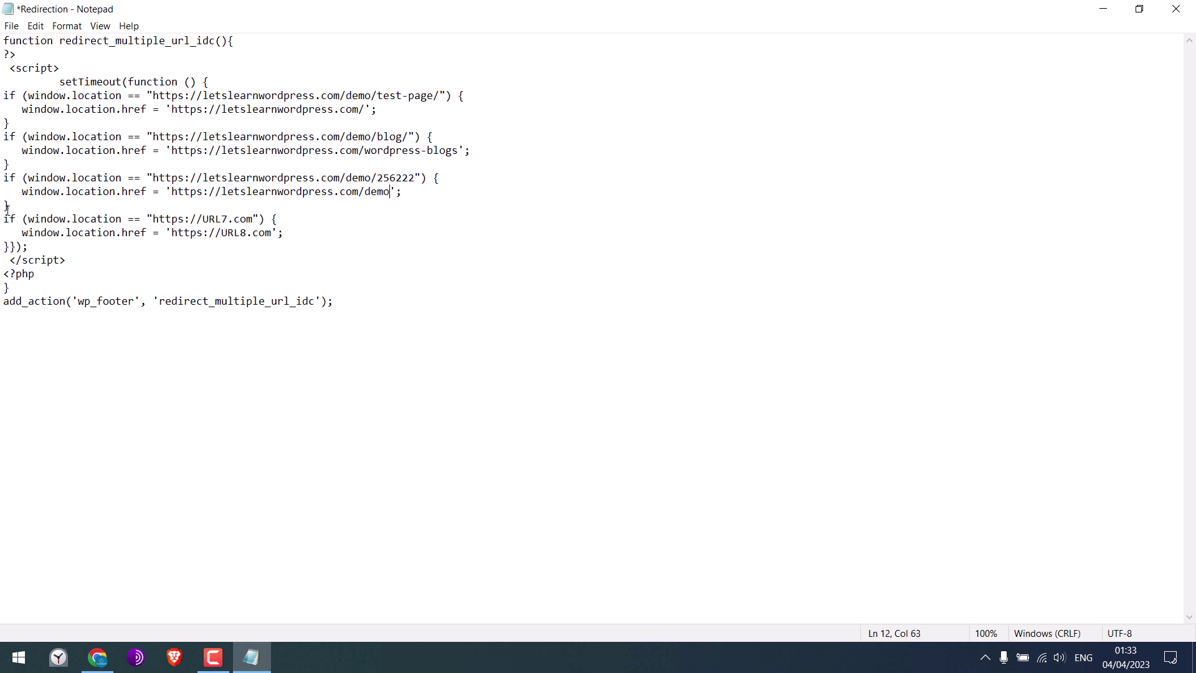
Duplicate the third redirect if-block, then delete the duplicate again
drag(9, 206, 4, 177)
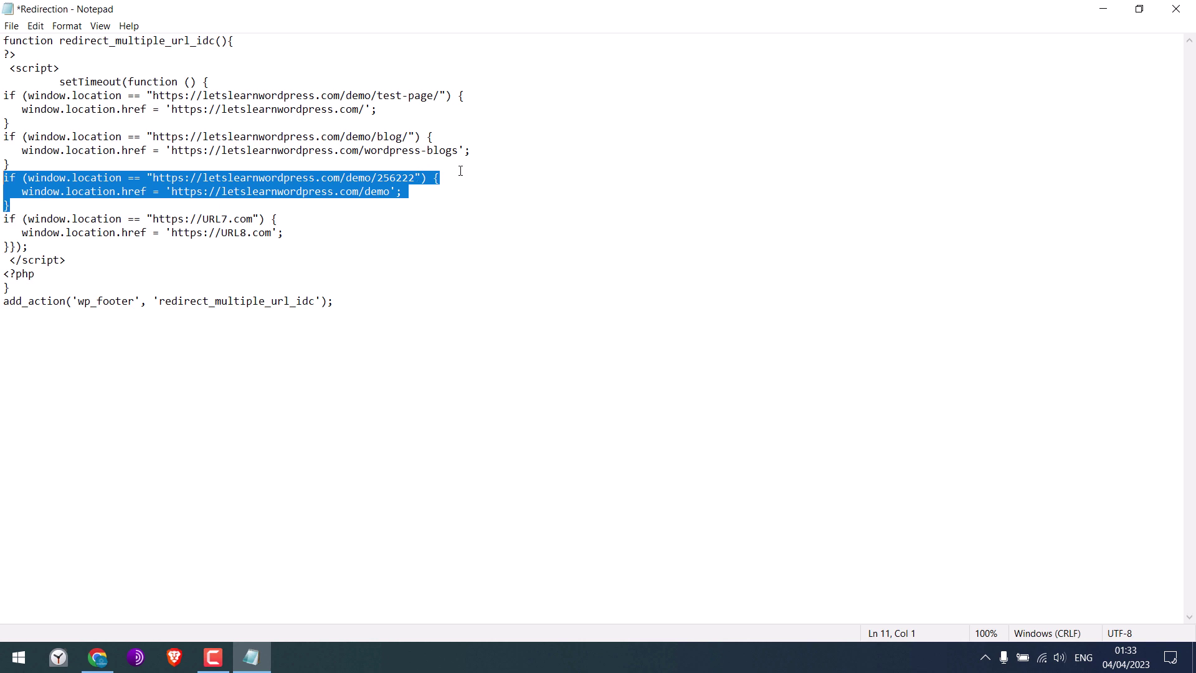
key(ctrl+c)
key(Right)
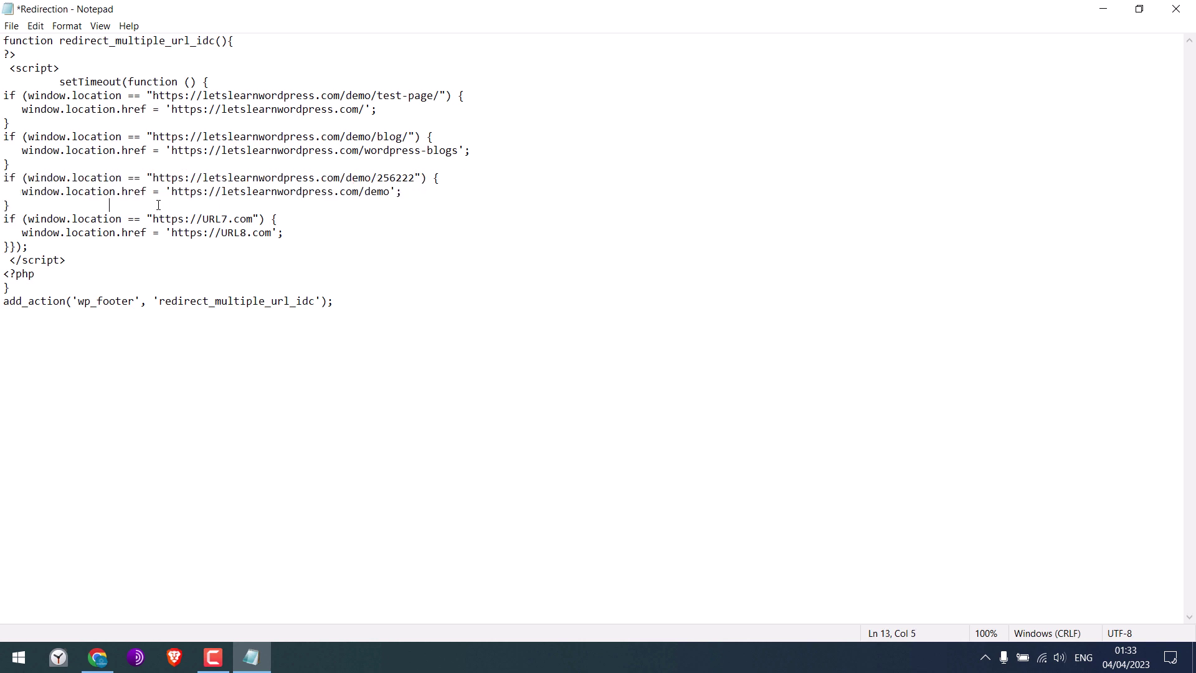
key(Return)
key(ctrl+v)
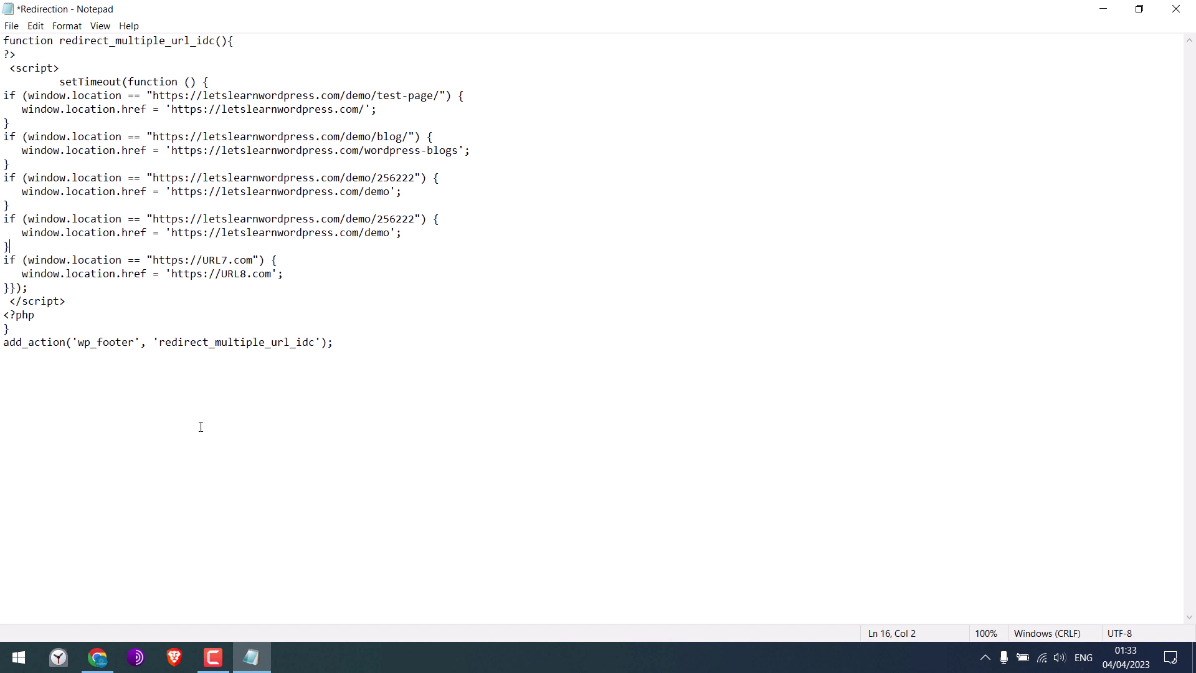
drag(10, 244, 3, 221)
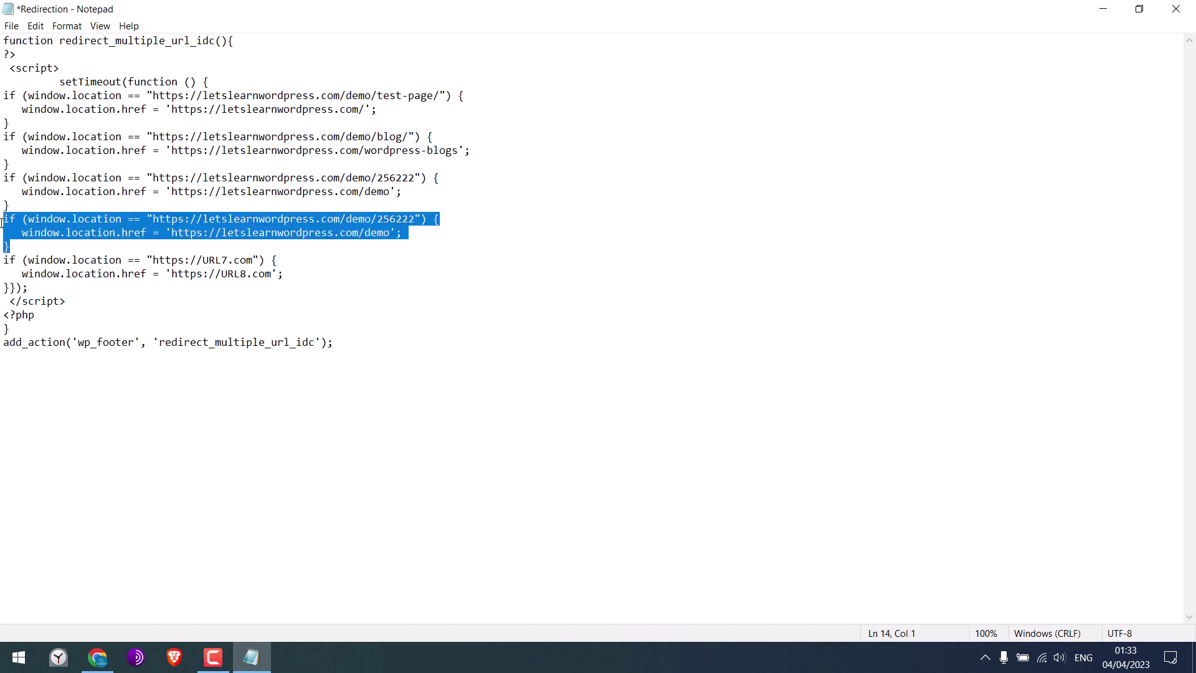
key(BackSpace)
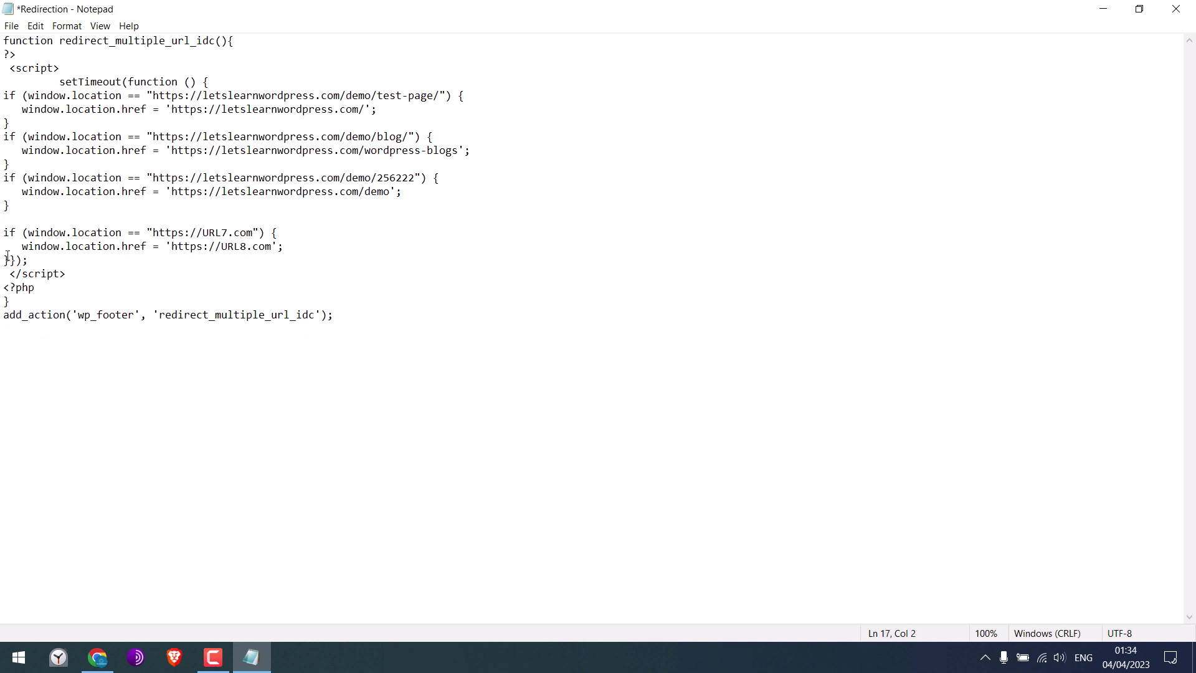
Delete the placeholder URL7/URL8 block and select the whole snippet
drag(7, 256, 3, 233)
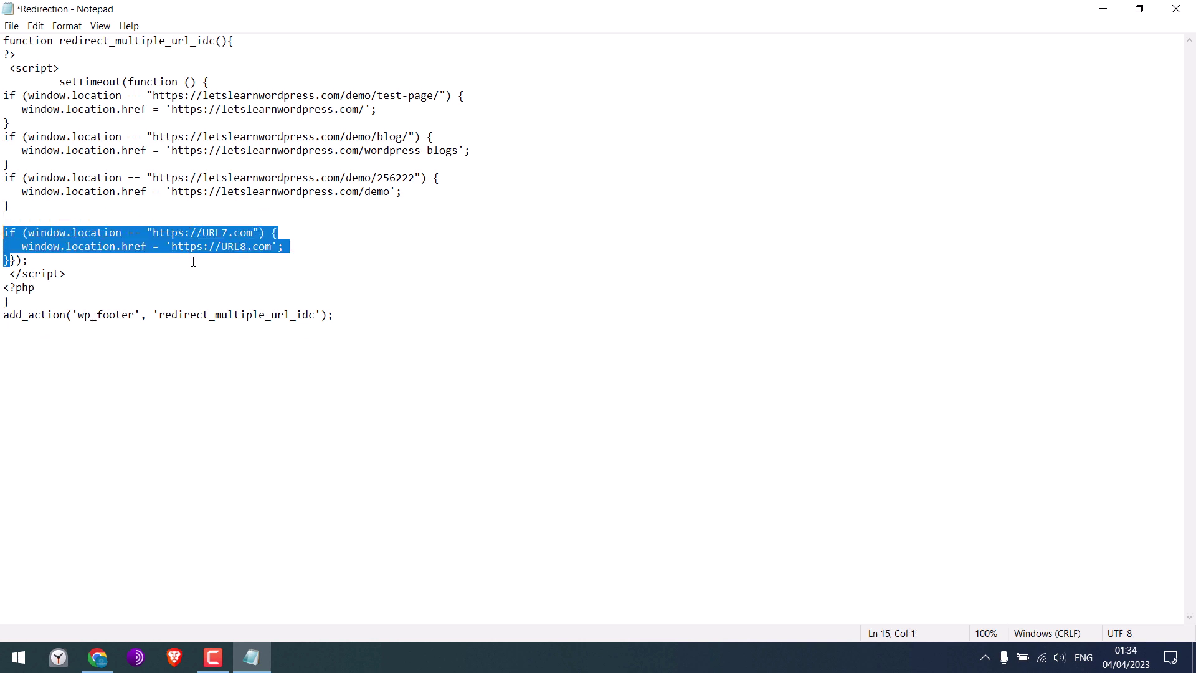
key(BackSpace)
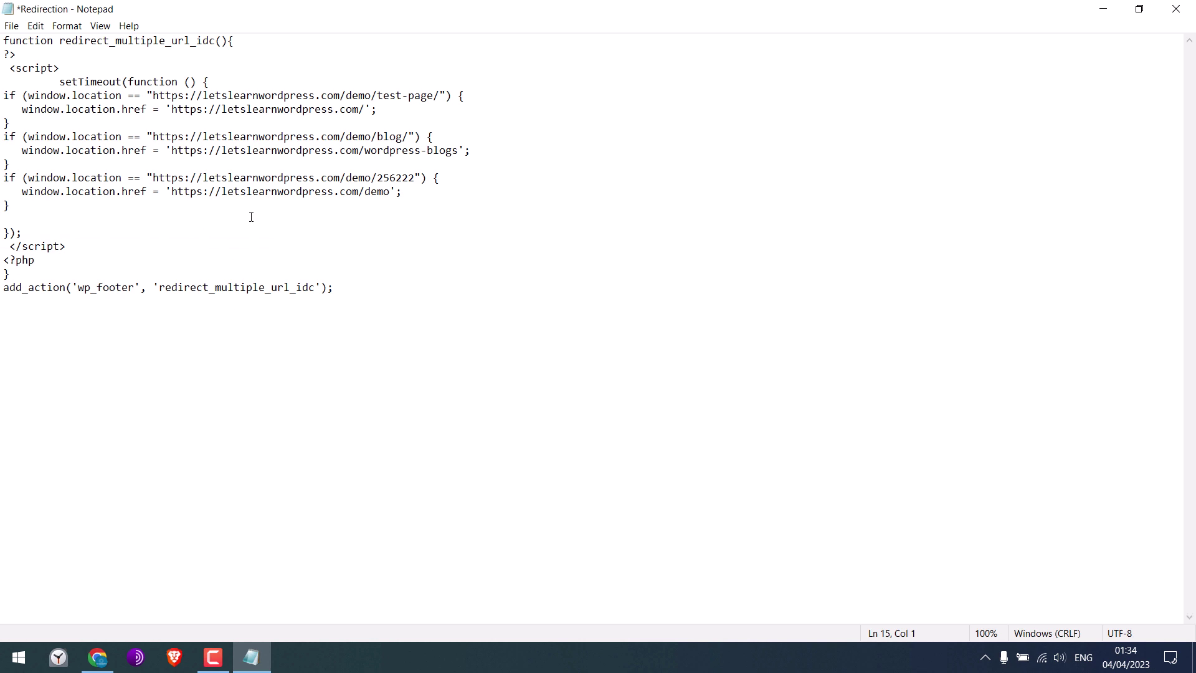
key(ctrl+a)
Copy the whole snippet, minimise Notepad and go to Appearance > Theme File Editor in the dashboard
right_click(163, 98)
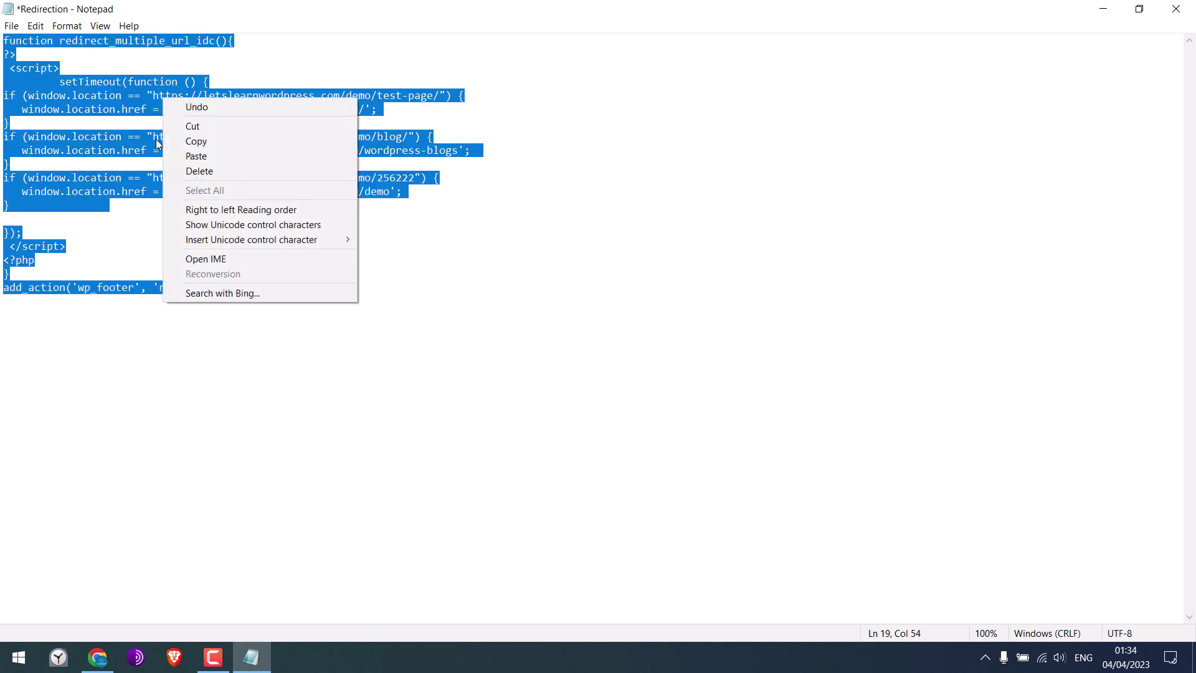
click(195, 140)
click(1099, 7)
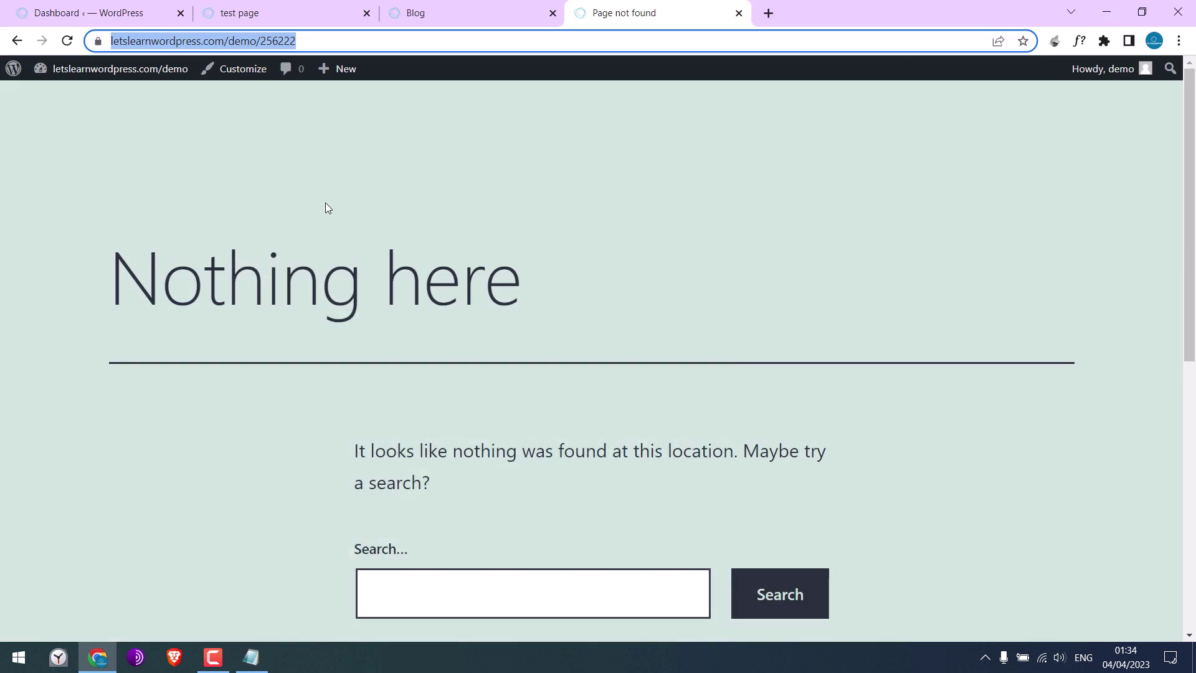
click(99, 10)
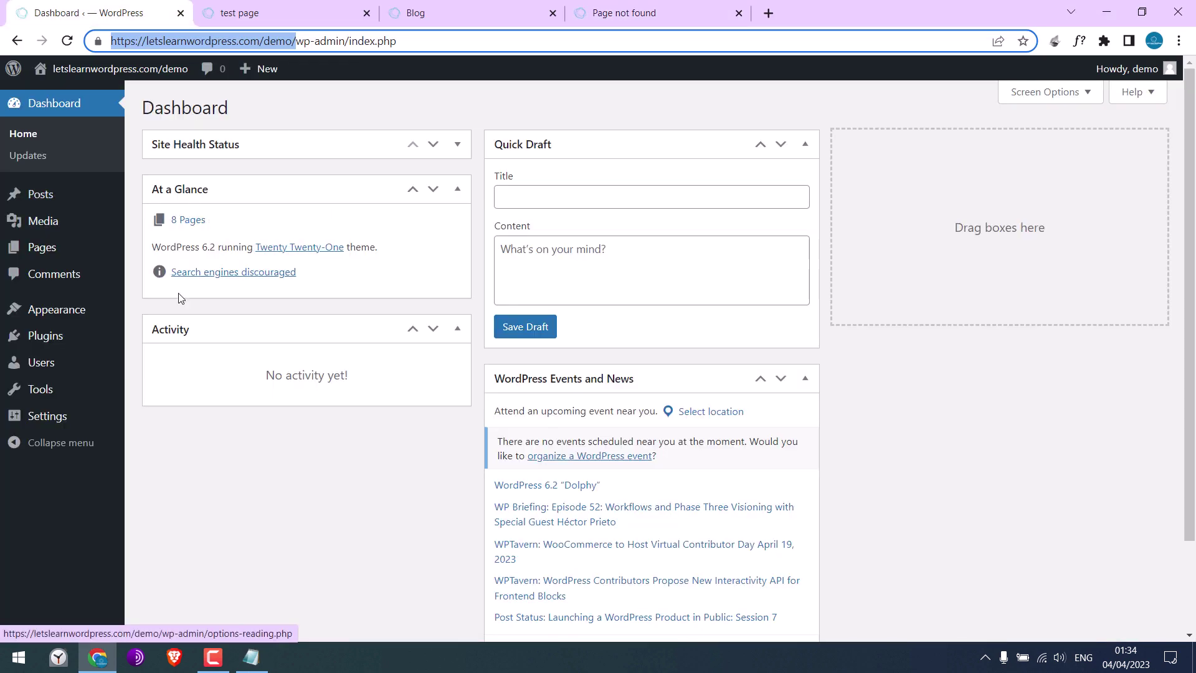
mouse_move(56, 310)
click(184, 428)
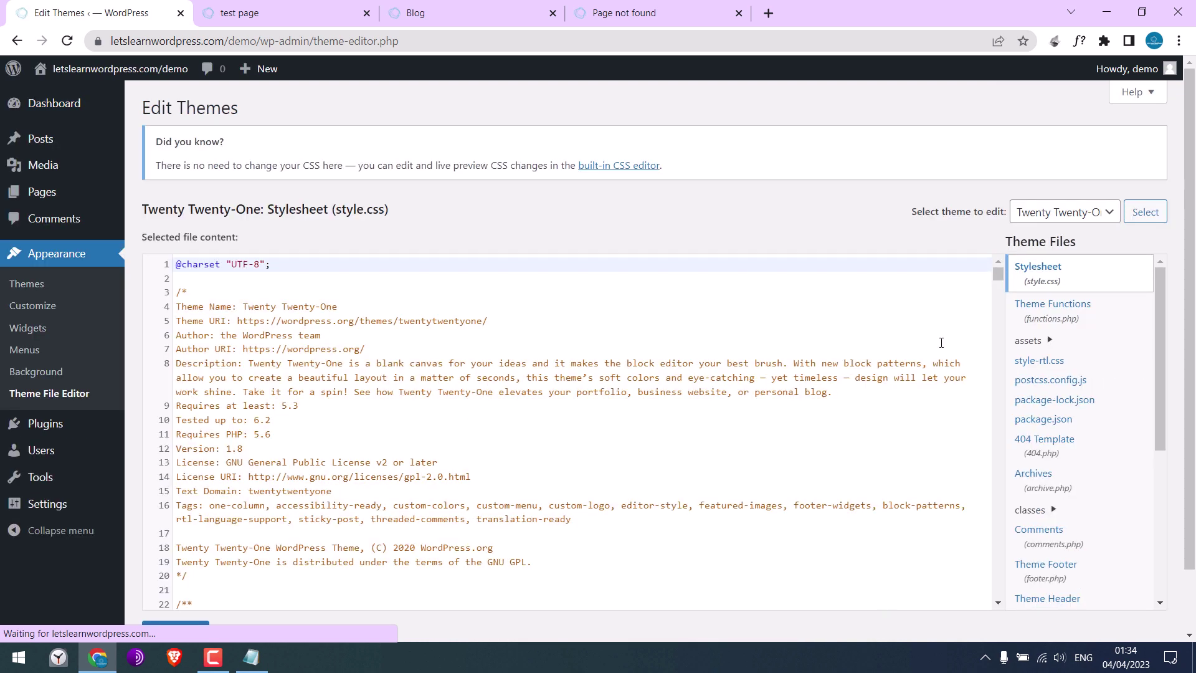
Paste the redirect snippet at the end of functions.php and update the file
click(1041, 309)
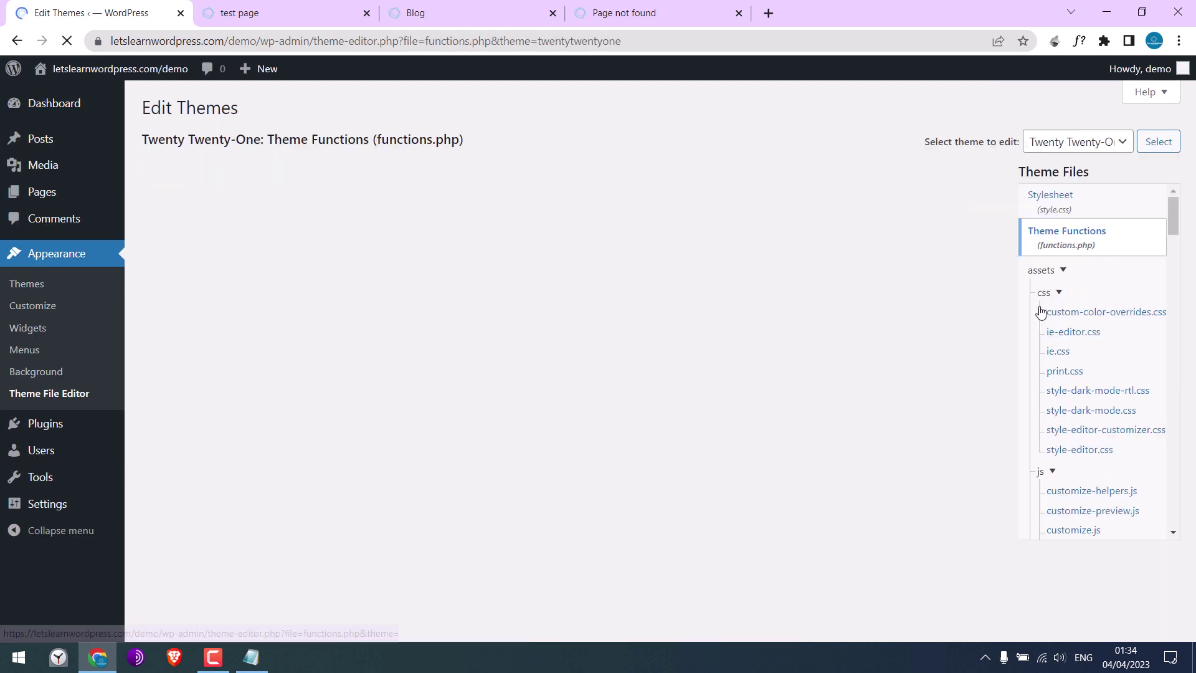
drag(998, 206, 999, 526)
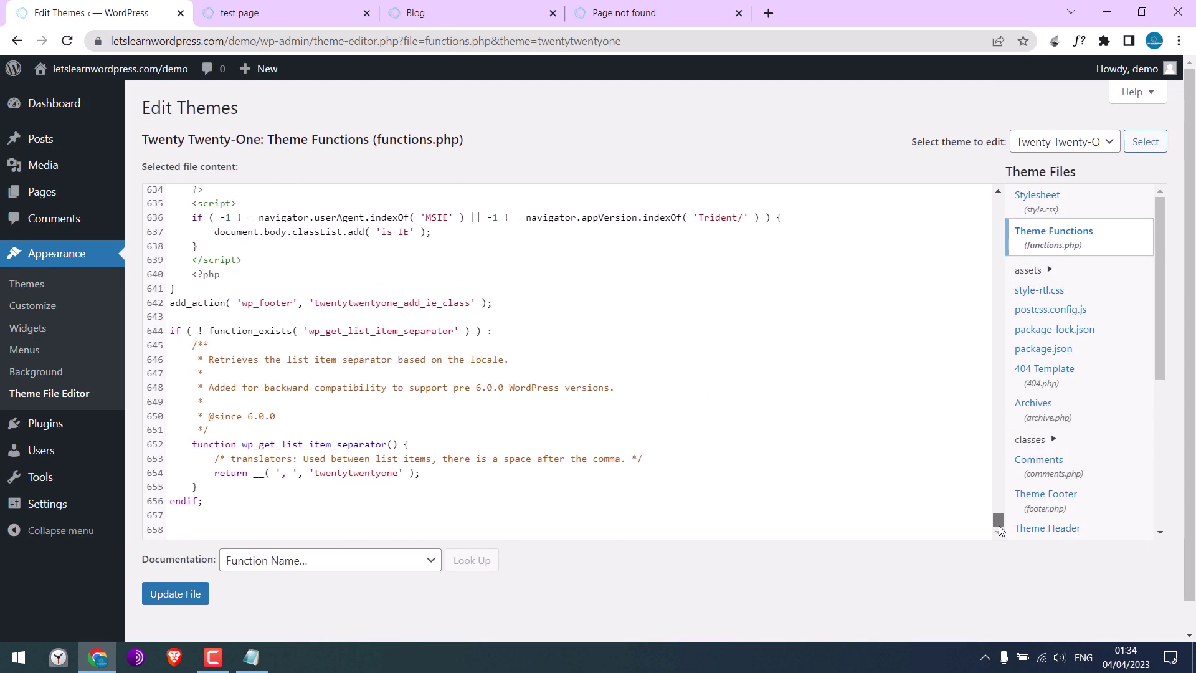
click(198, 531)
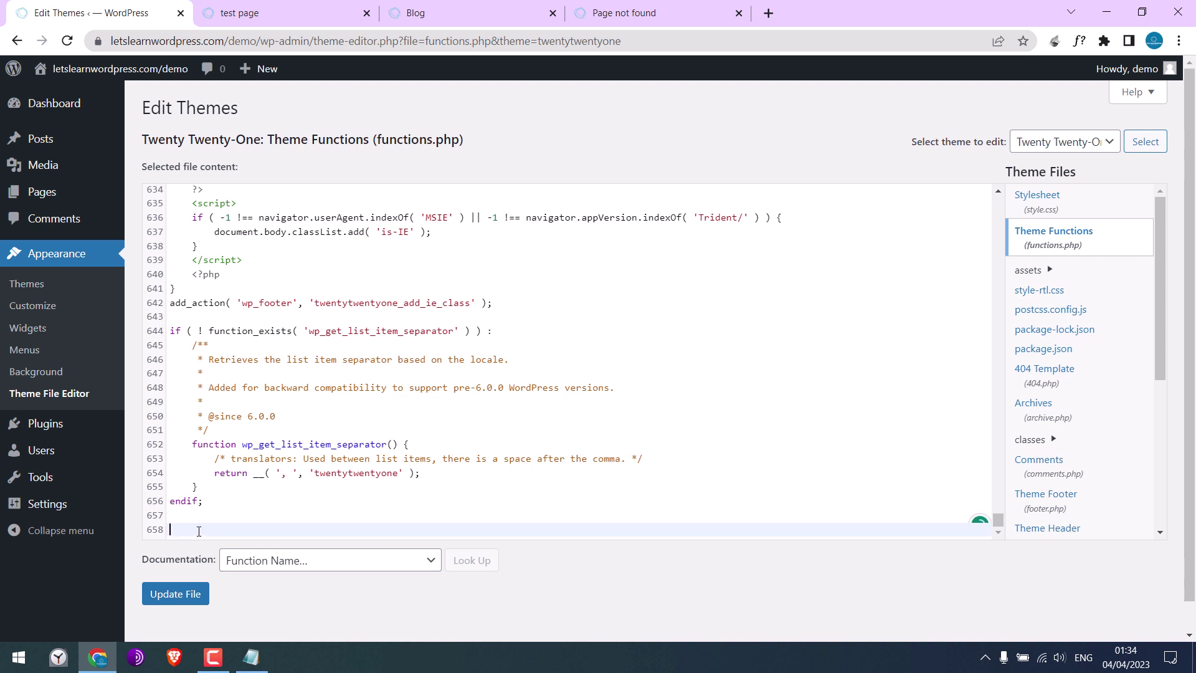
key(ctrl+v)
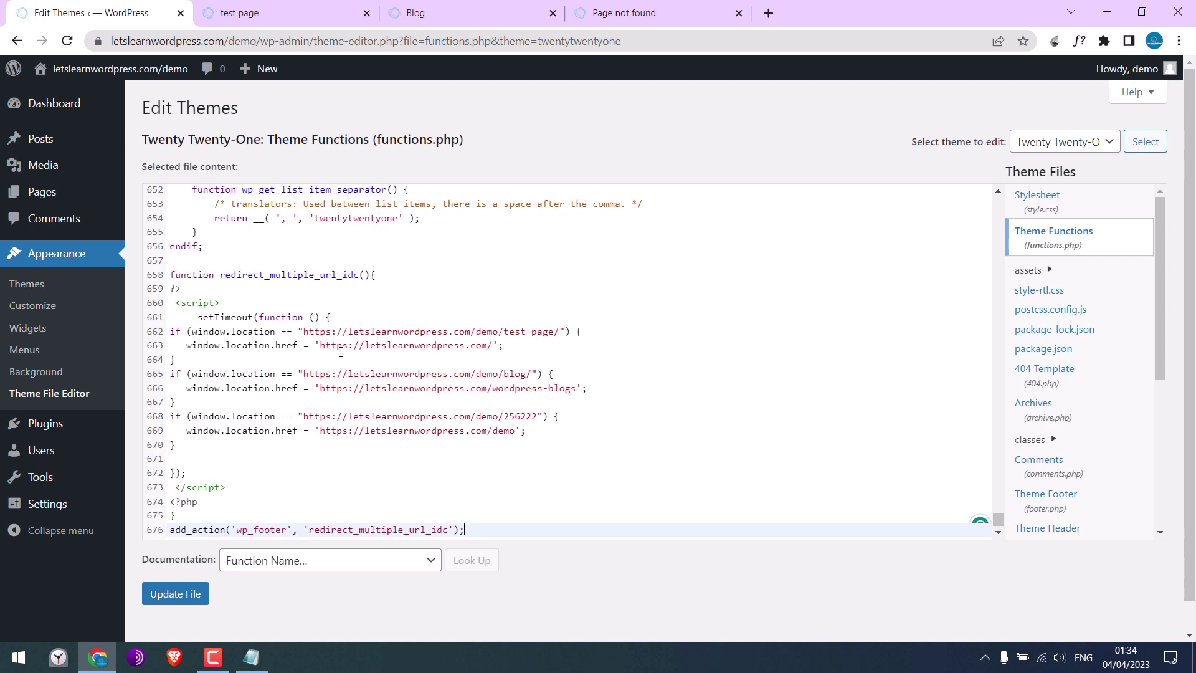
click(192, 597)
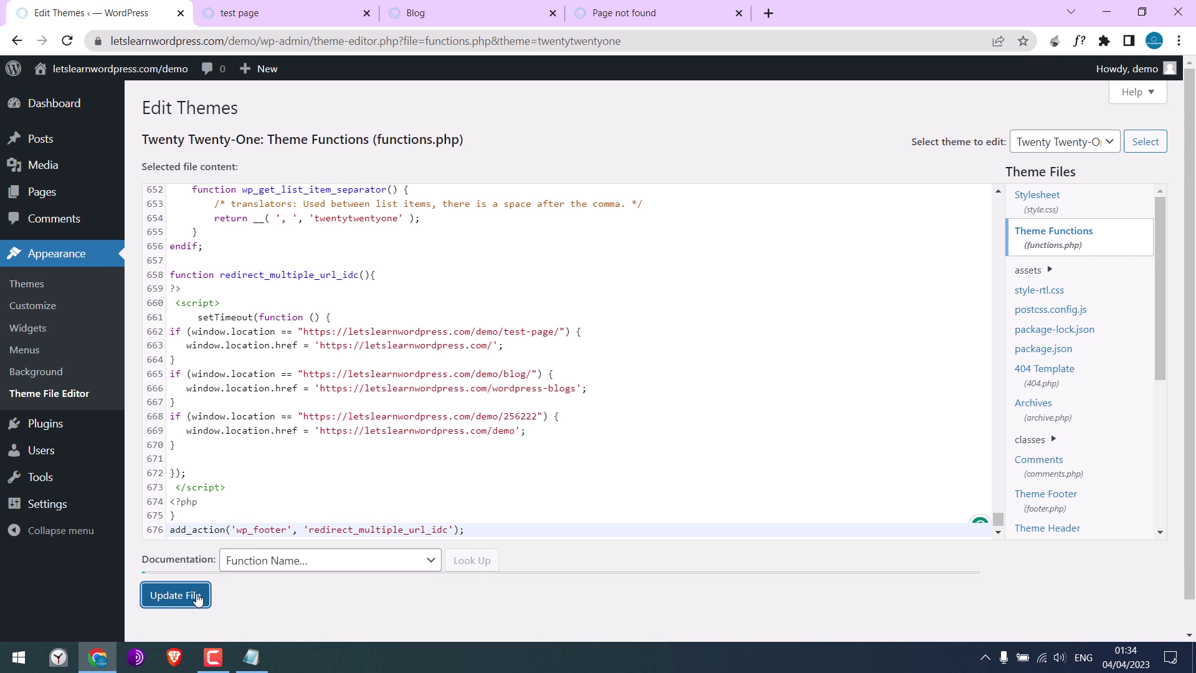
Reload the test page to confirm it redirects to the main site homepage
click(278, 12)
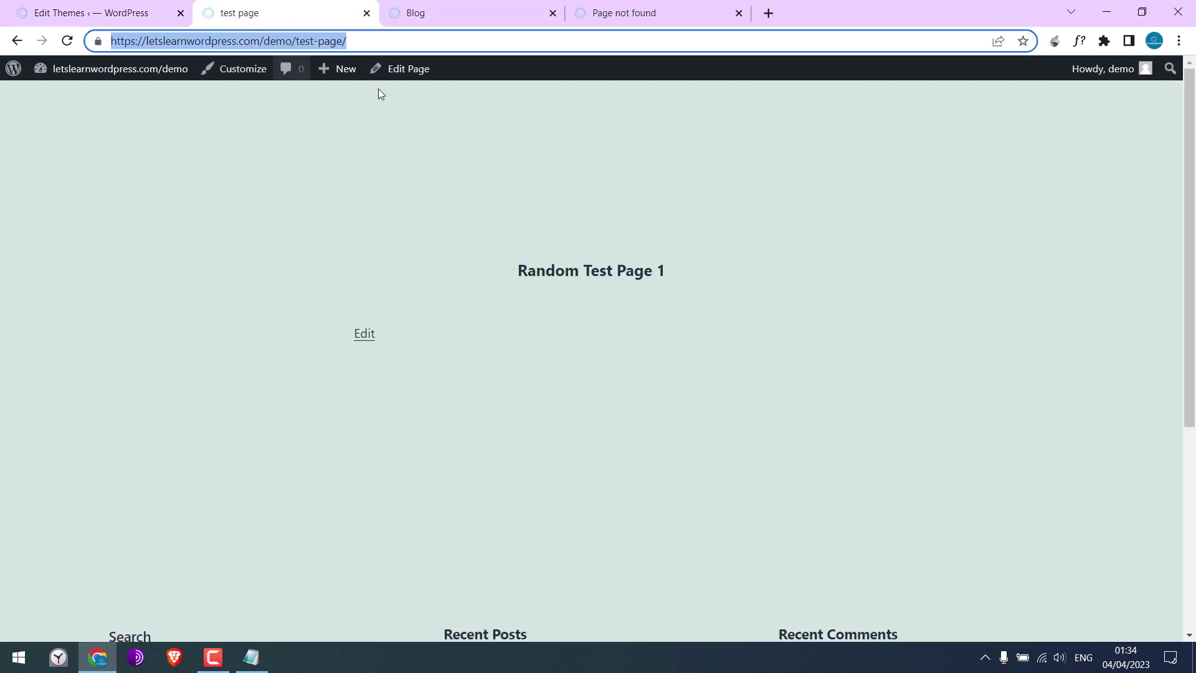
click(351, 43)
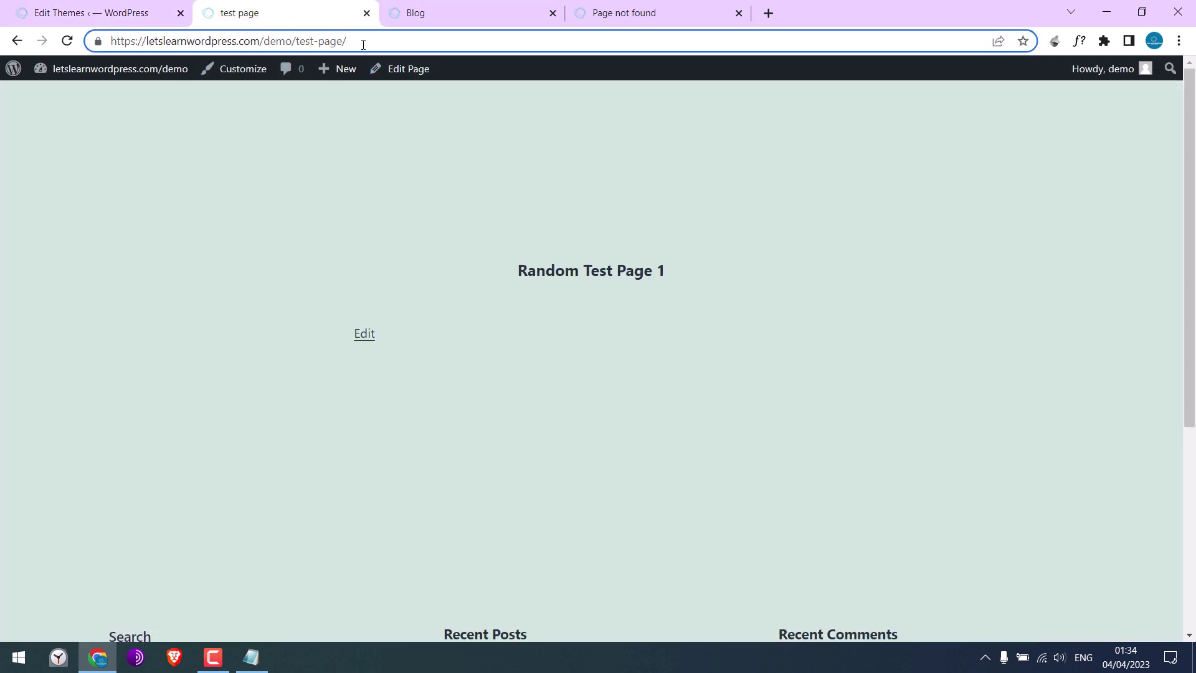
key(Return)
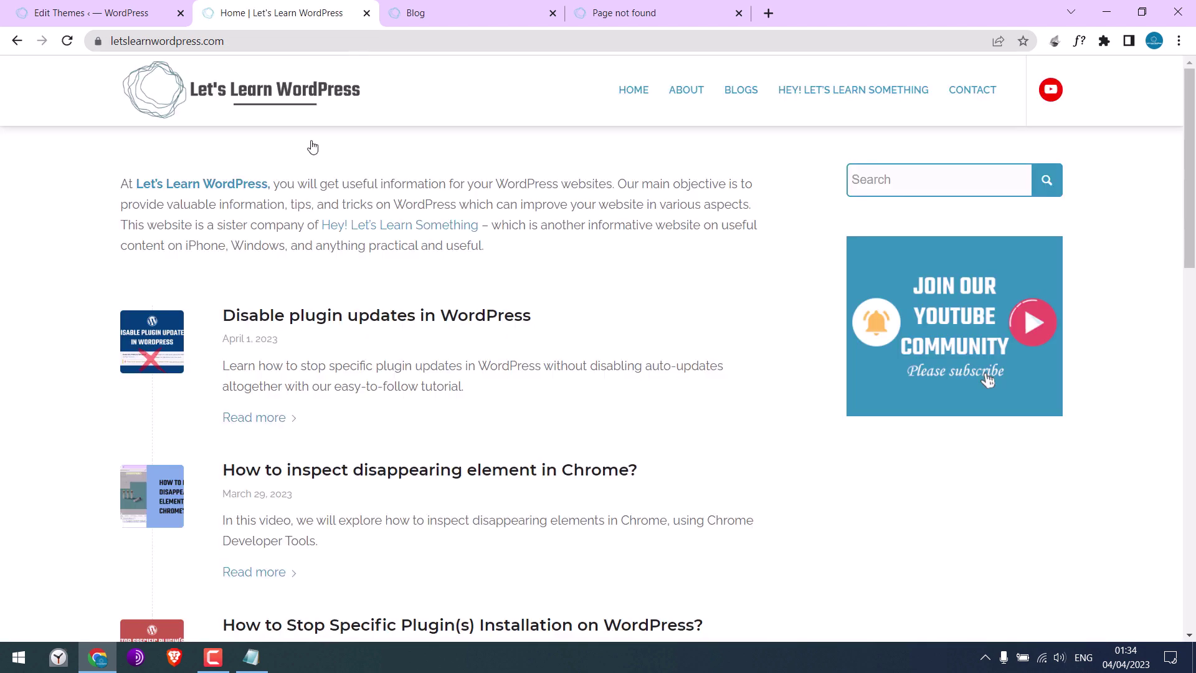
click(113, 13)
Reload the demo Blog page to confirm it redirects to the WordPress Blogs listing
click(405, 12)
click(402, 40)
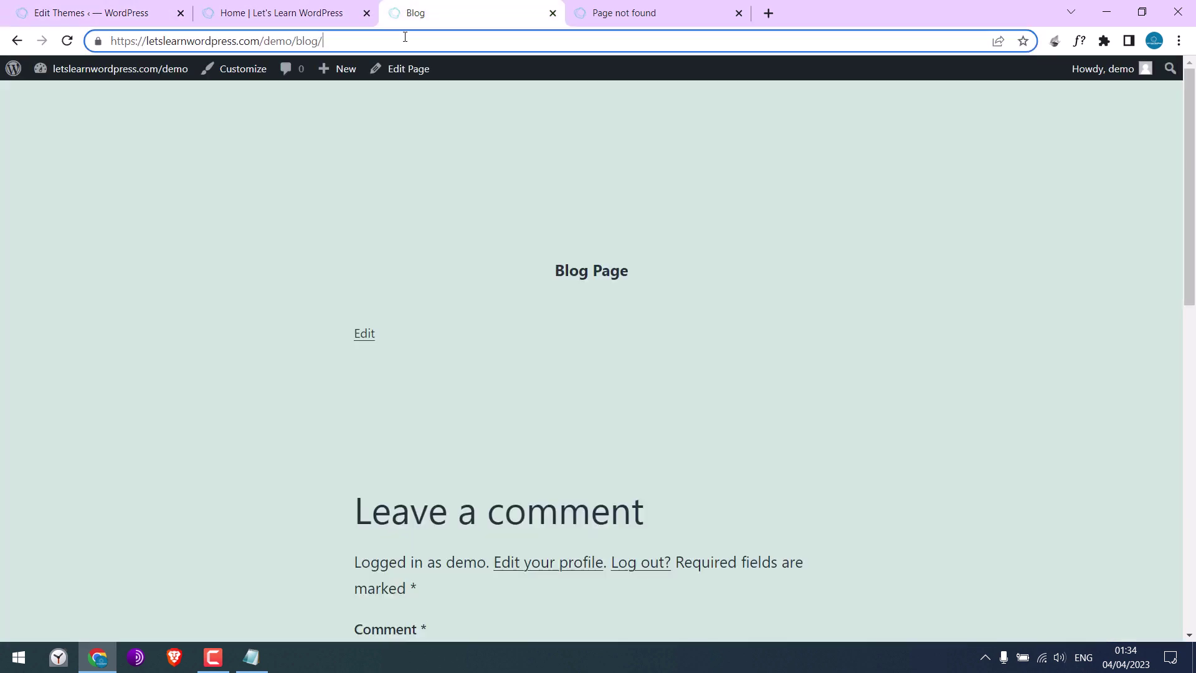
key(Return)
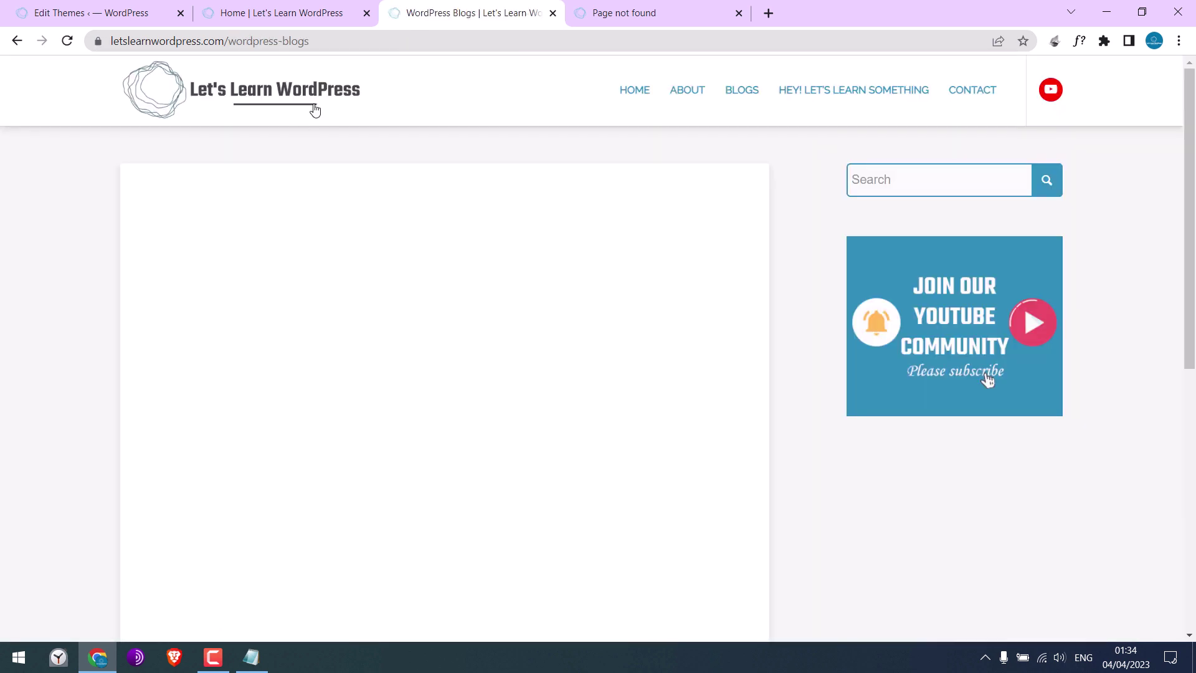
key(ctrl+1)
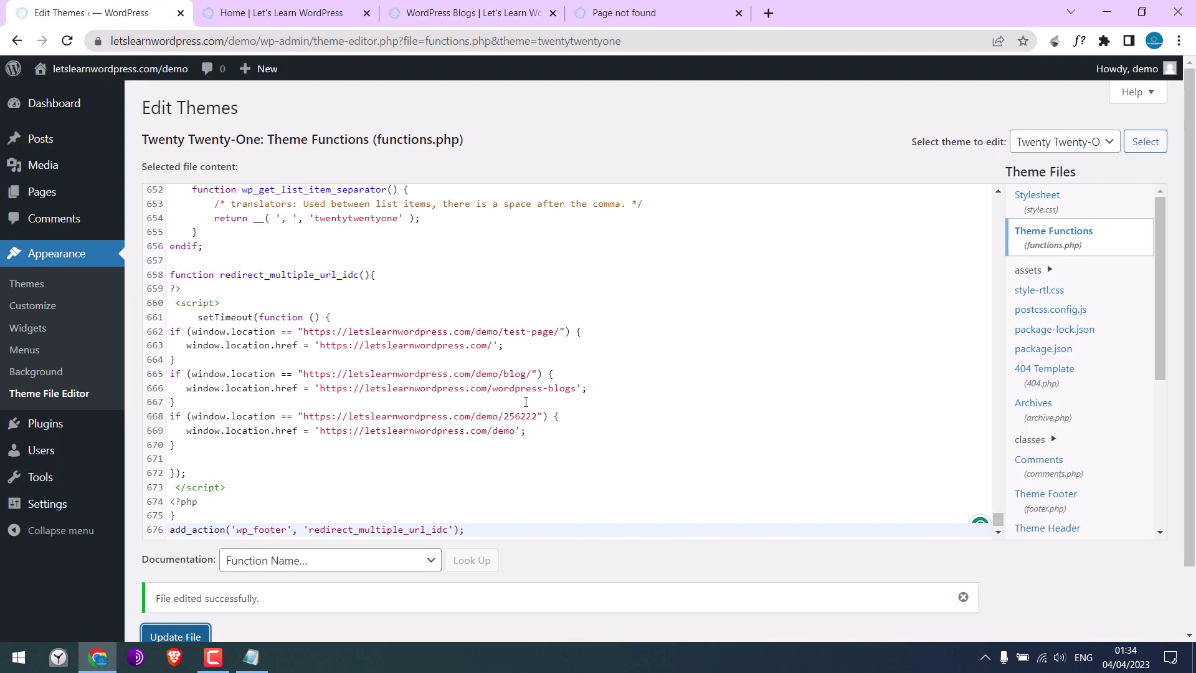
Reload the demo/256222 page to confirm it lands on the demo homepage, then return to the editor
click(595, 12)
click(609, 39)
key(Return)
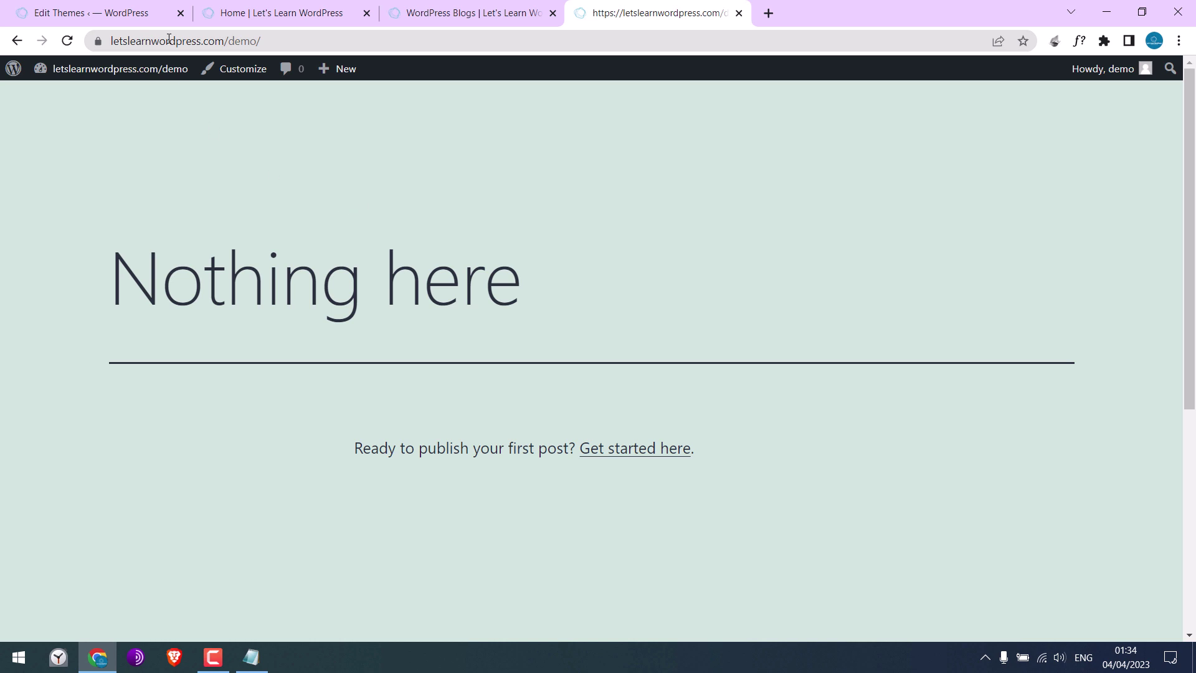
click(122, 12)
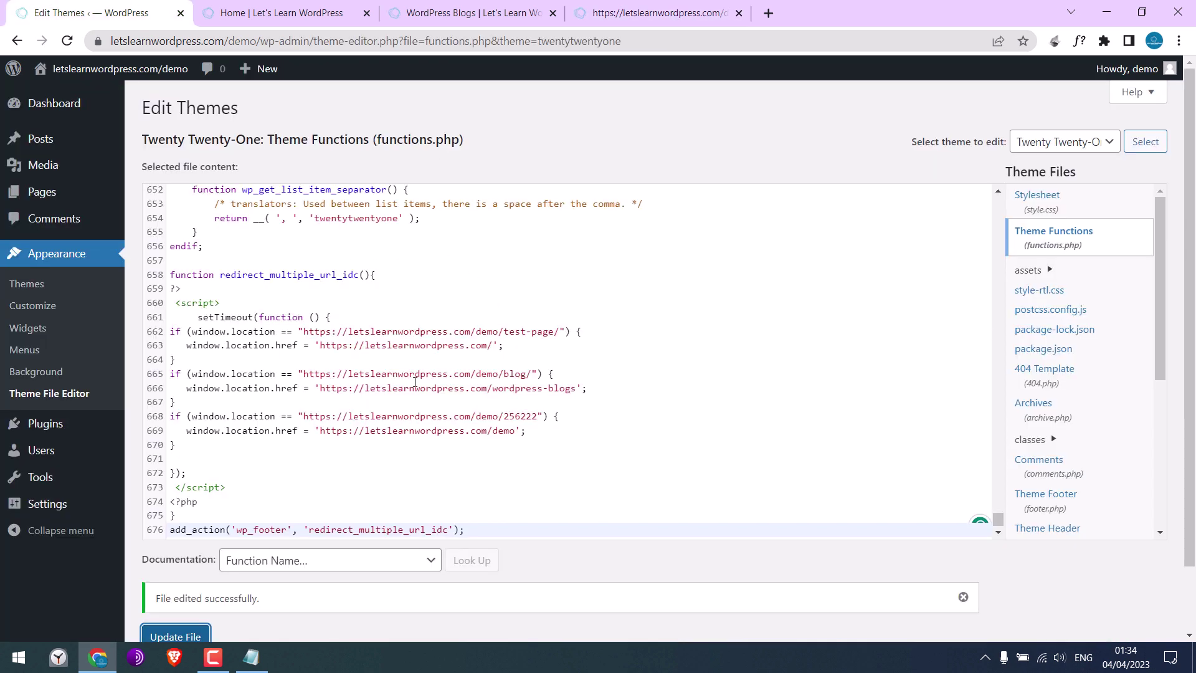